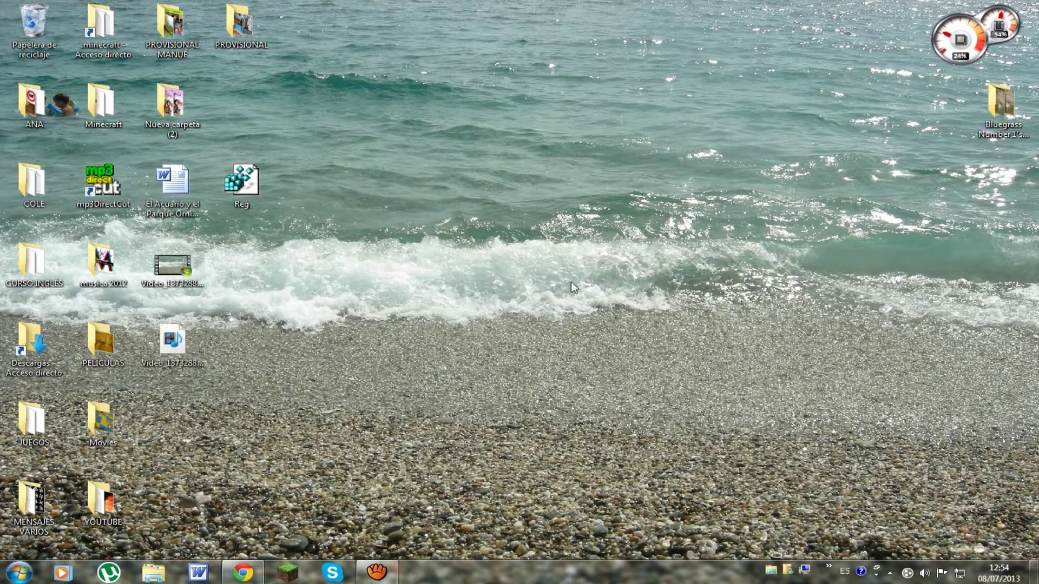
drag(362, 171, 781, 464)
drag(829, 489, 757, 433)
drag(314, 70, 792, 488)
Switch to Chrome and download the Mc Open Launcher 0.8.3 archive from its MediaFire page.
click(246, 573)
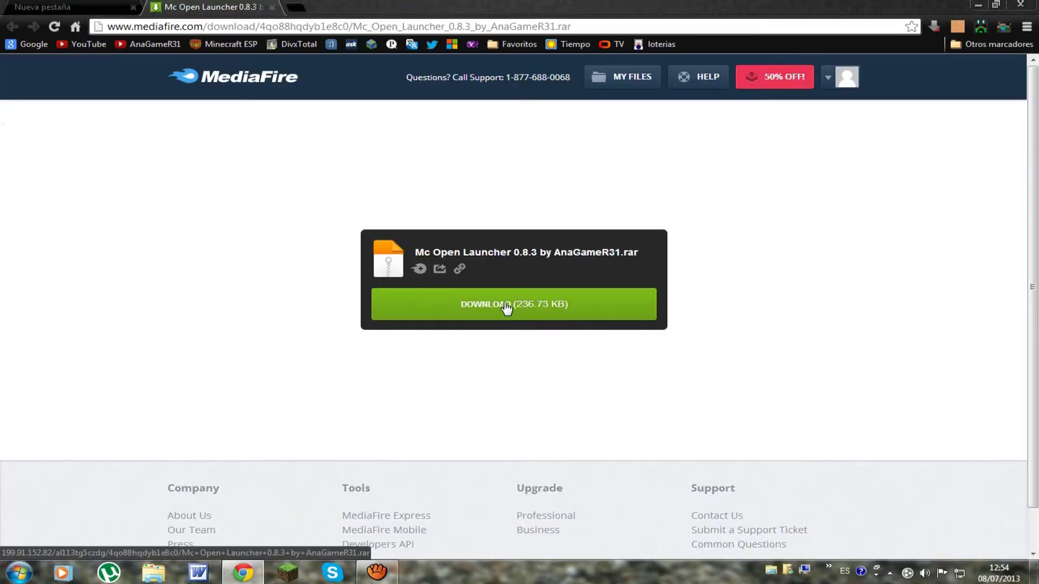
click(527, 307)
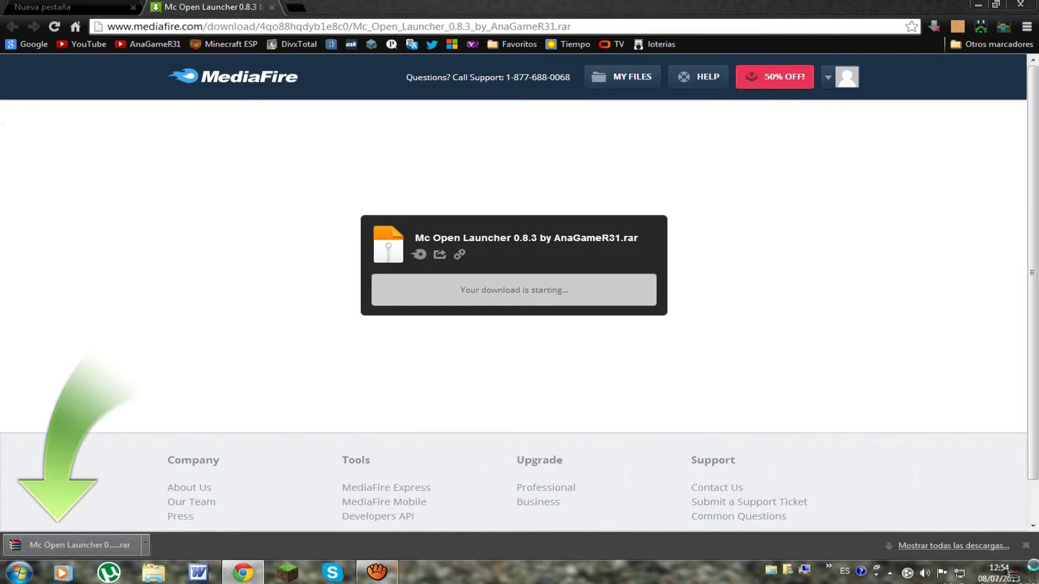
click(1034, 572)
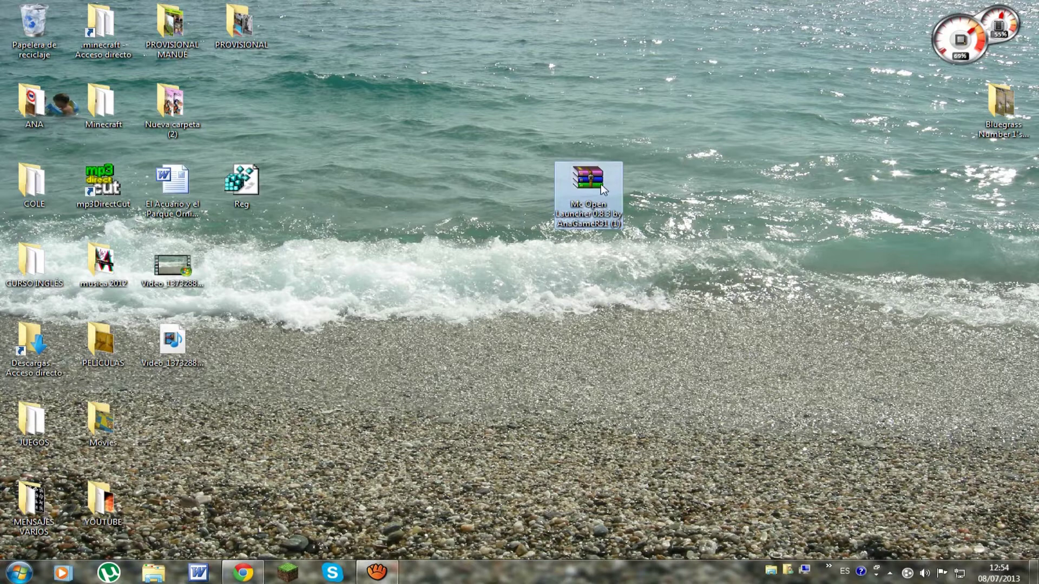
Extract the downloaded Mc Open Launcher 0.8.3 archive onto the desktop and open the extracted folder.
double_click(601, 184)
right_click(601, 185)
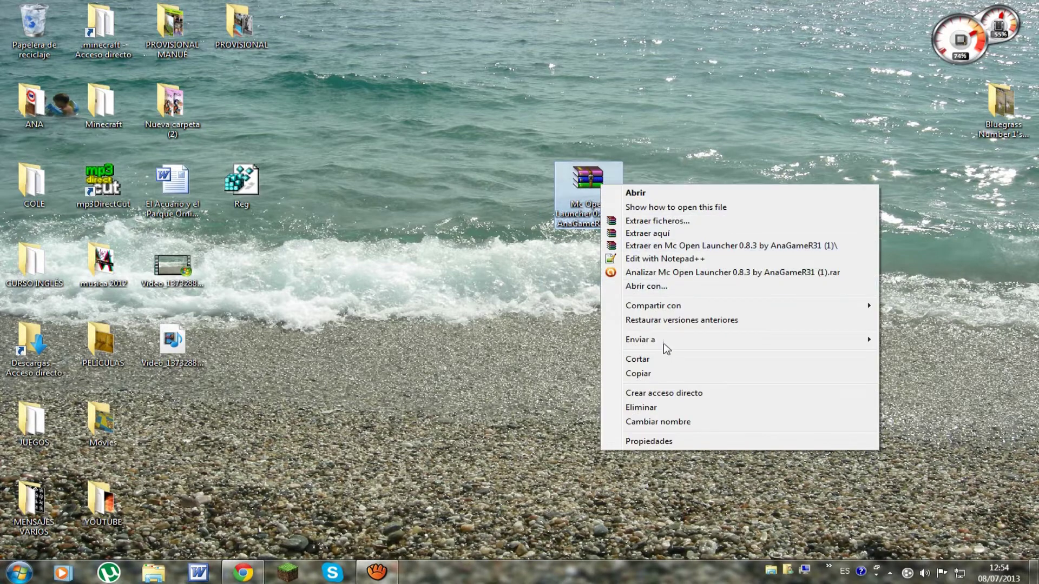
click(657, 233)
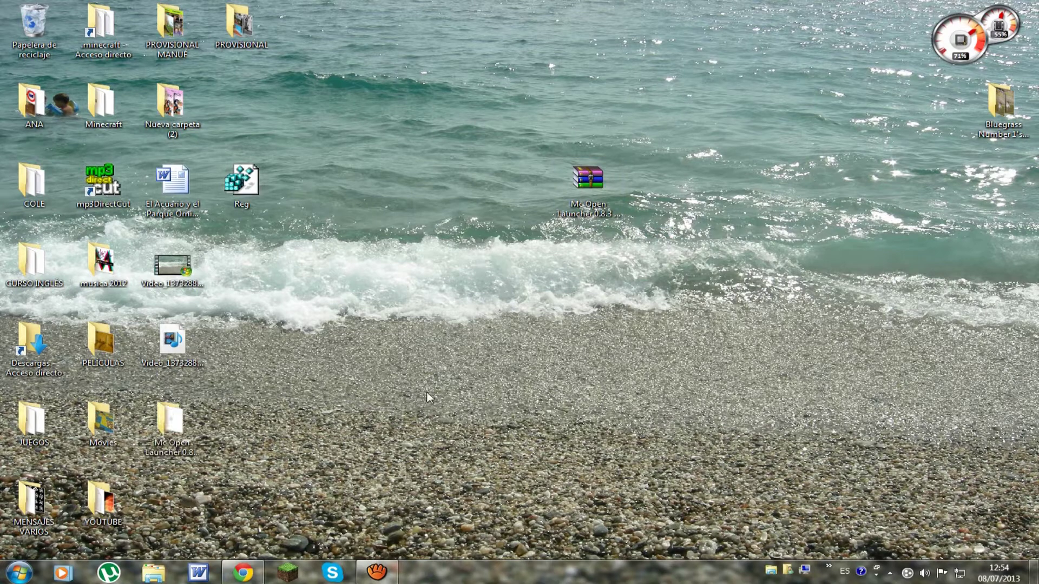
click(170, 430)
double_click(170, 430)
drag(533, 263, 520, 281)
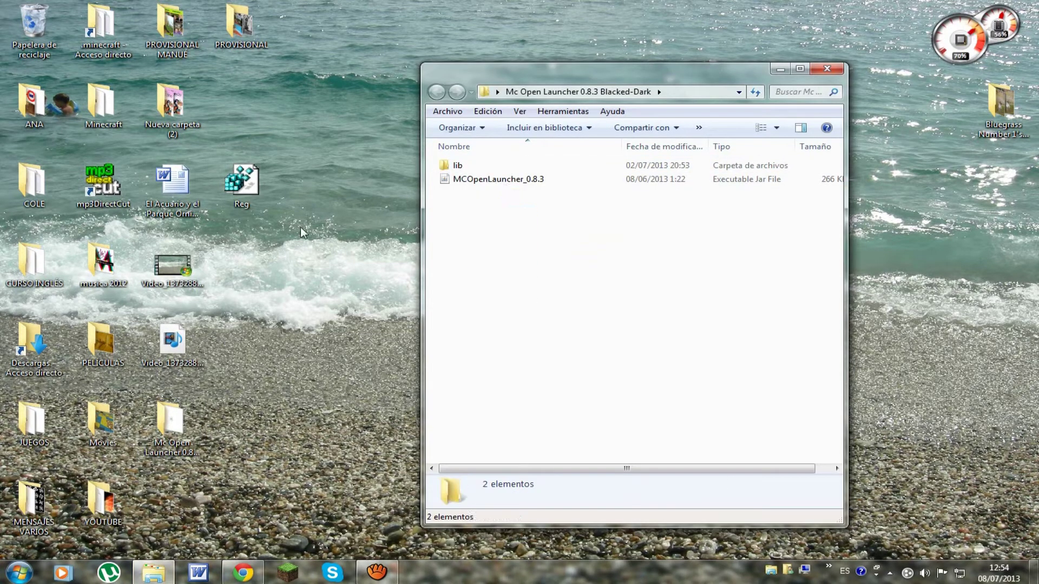
Open the Roaming folder through %appdata% and go into its .minecraft folder.
click(21, 572)
click(34, 541)
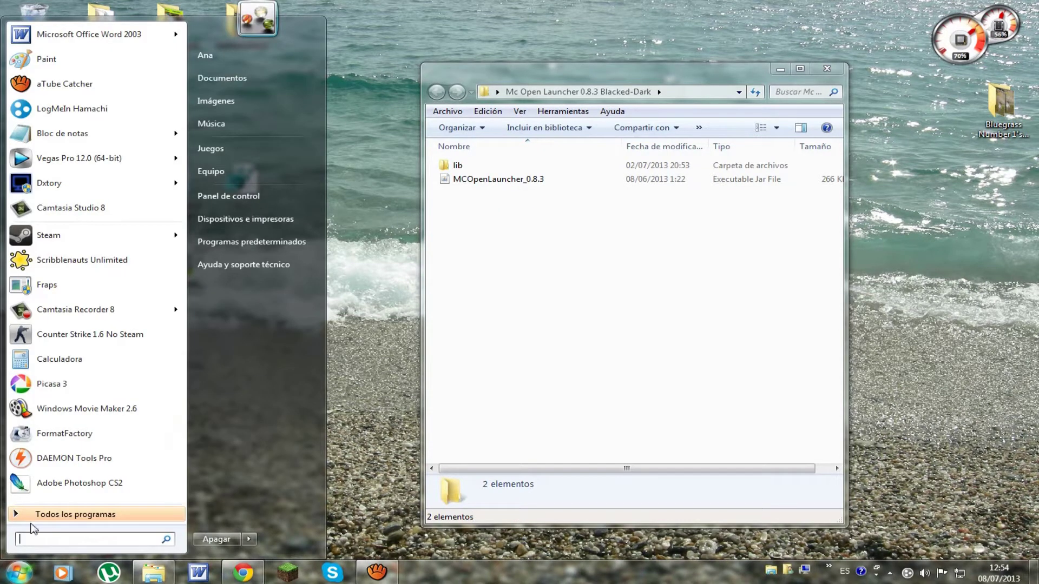
text(%)
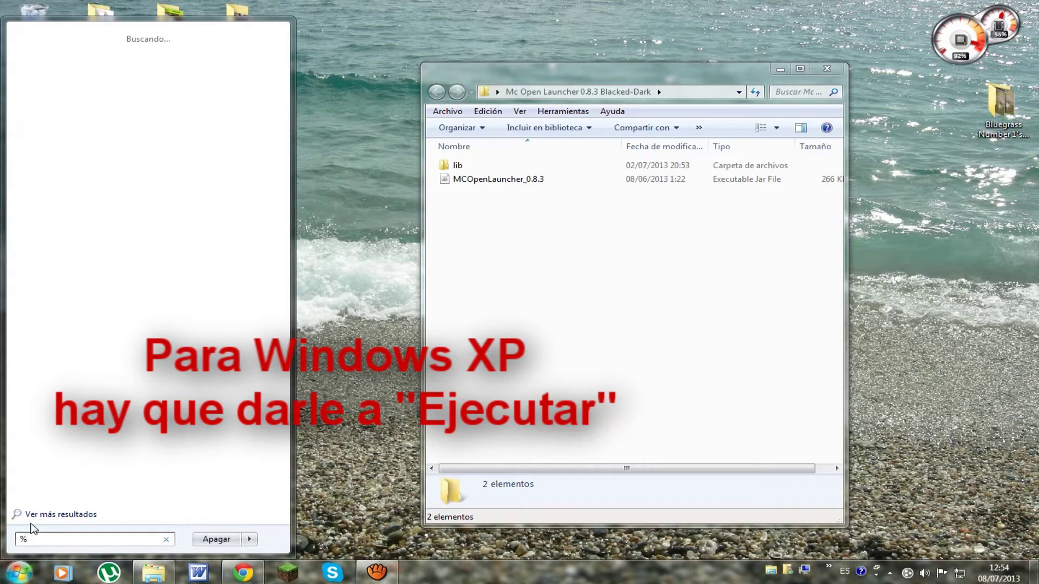
text(appdata%)
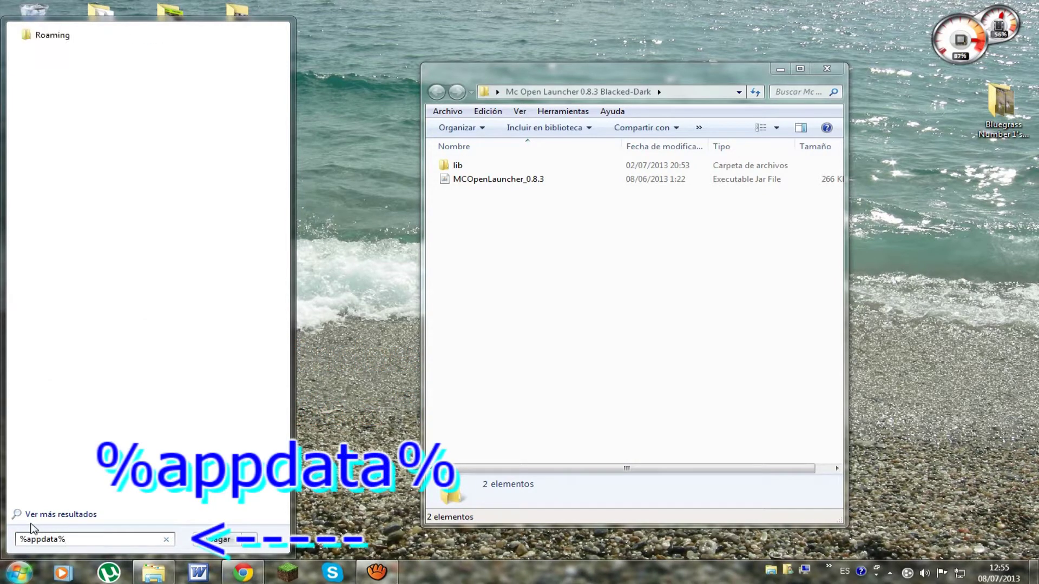
key(Return)
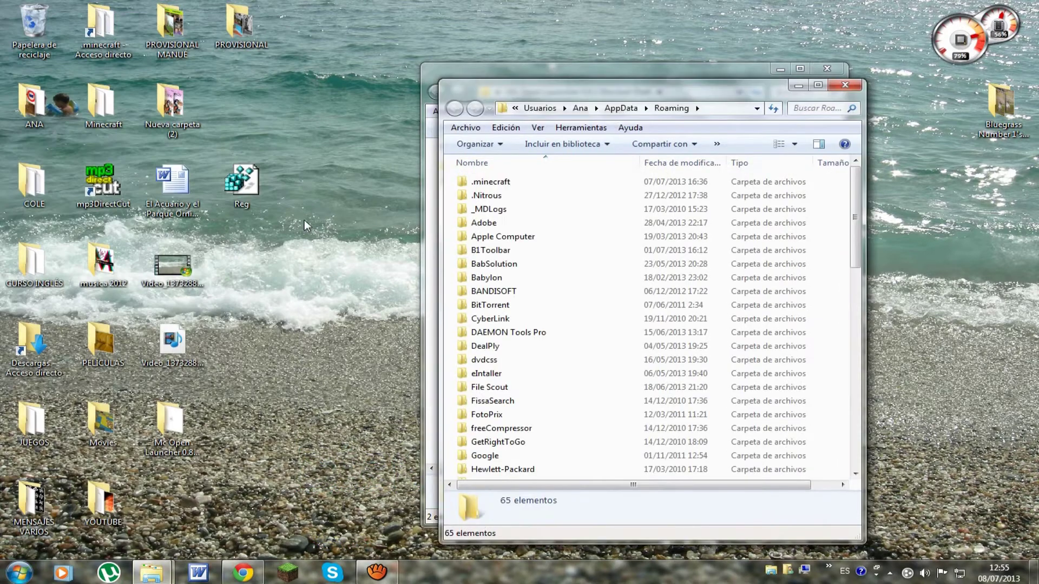
double_click(494, 183)
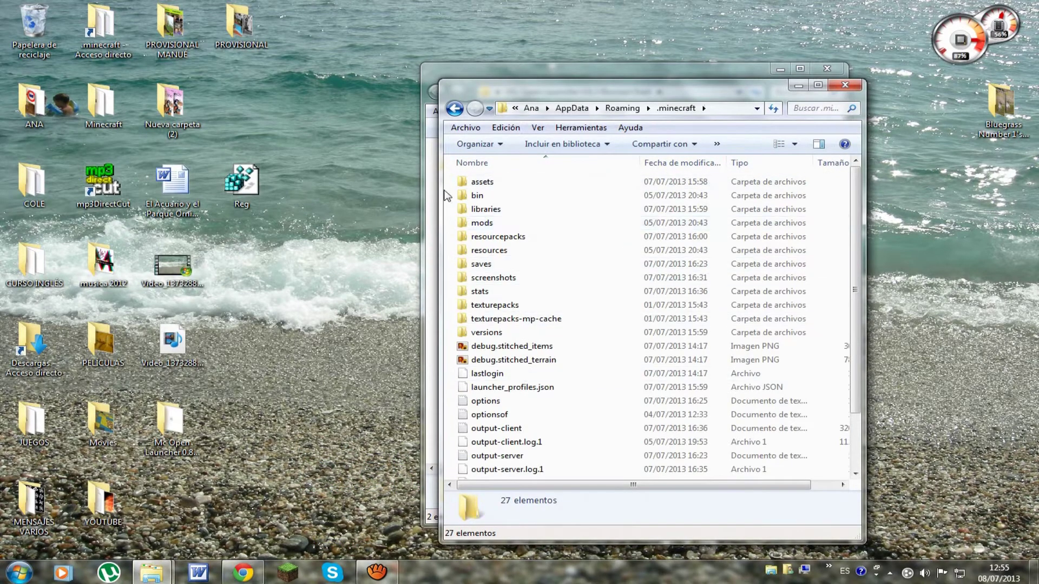
scroll(579, 425, down, 2)
scroll(579, 424, up, 2)
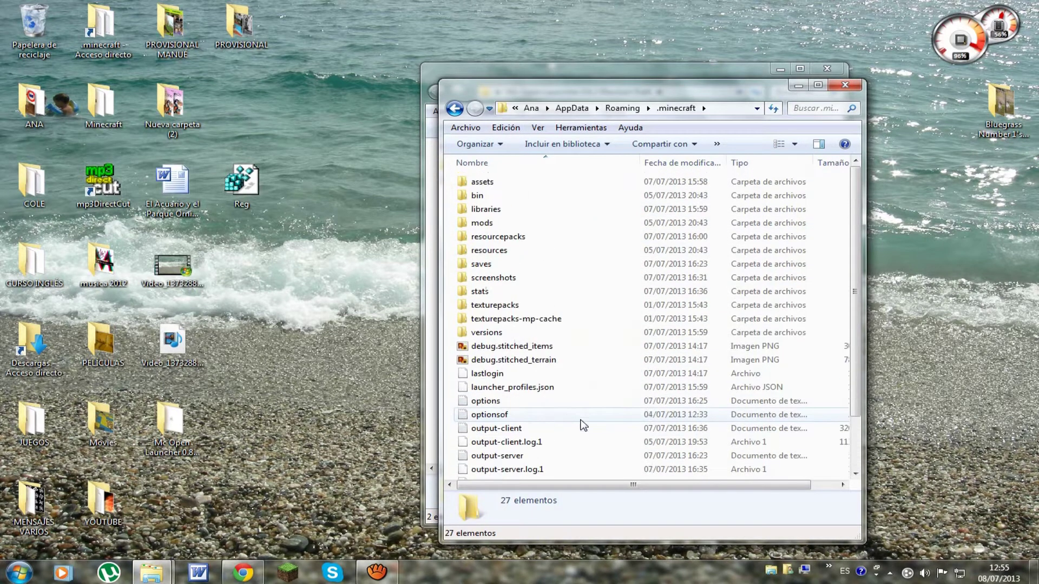
Create a desktop folder named "Copia de seguridad .minecraft" and move everything from the .minecraft folder into it.
click(253, 247)
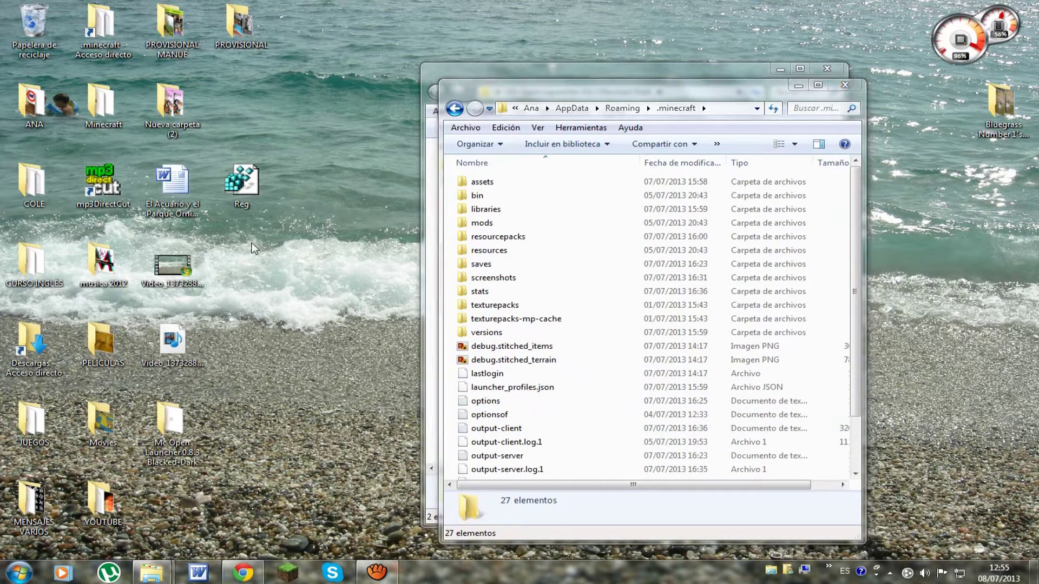
right_click(249, 256)
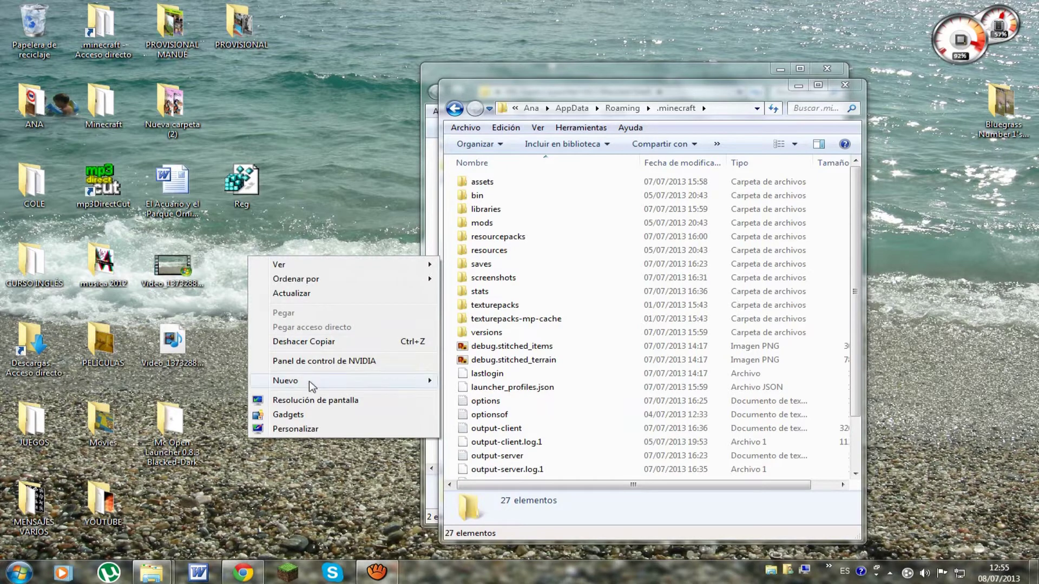
mouse_move(375, 379)
click(472, 134)
text(Copia de se)
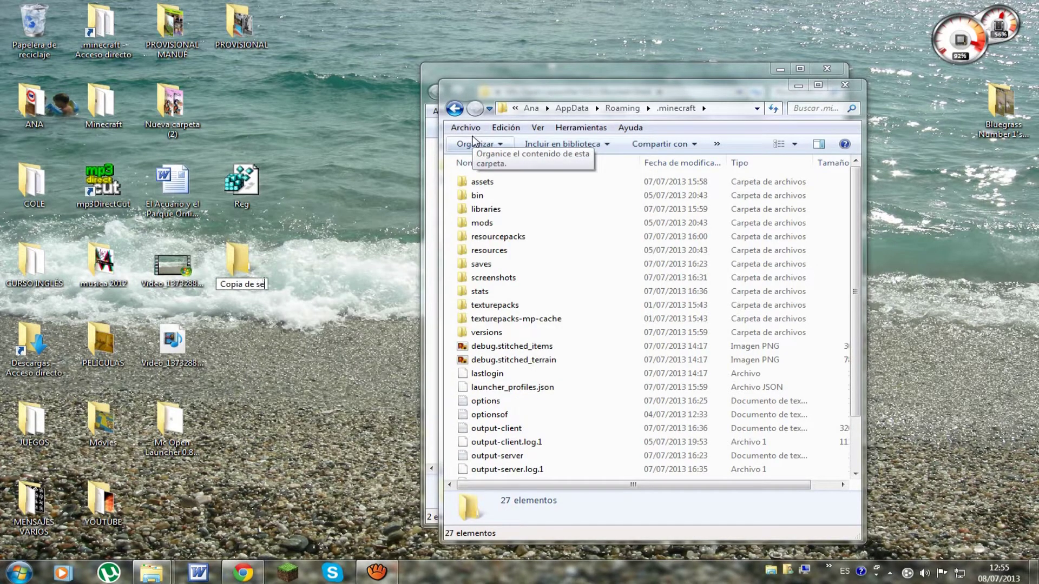
text(guridad minecraft)
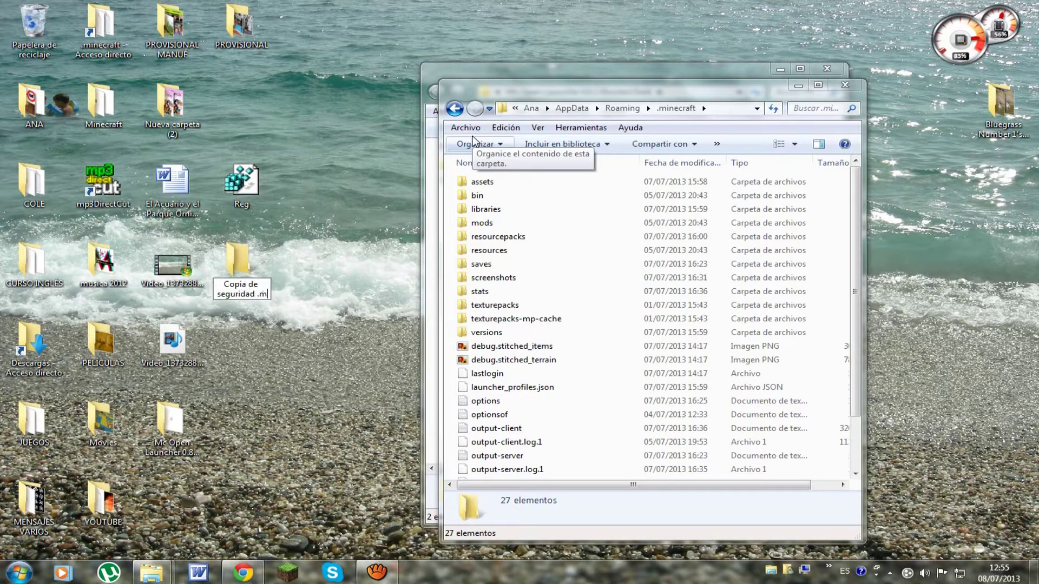
key(Return)
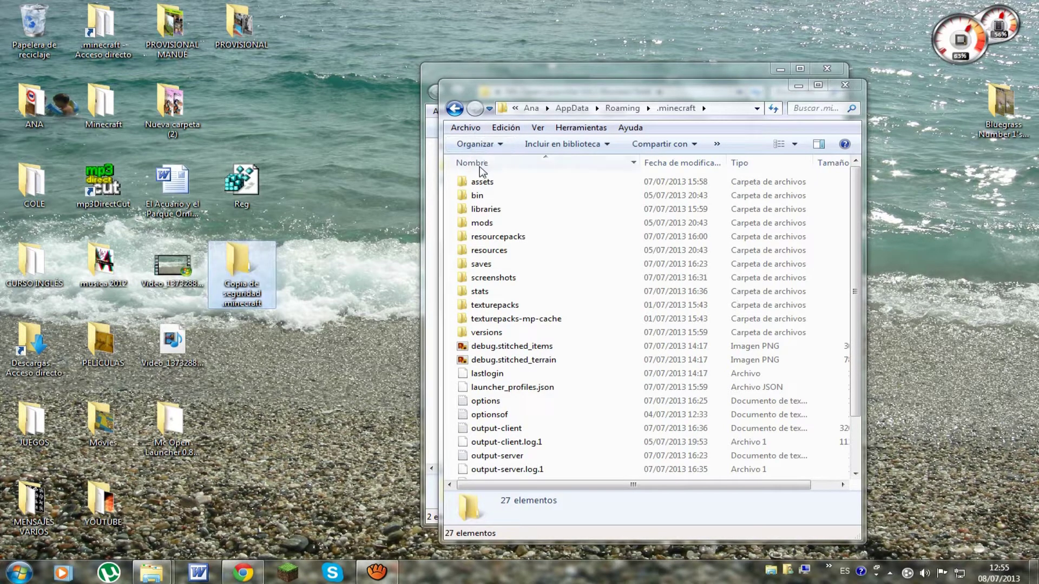
drag(452, 179, 480, 476)
drag(481, 345, 264, 275)
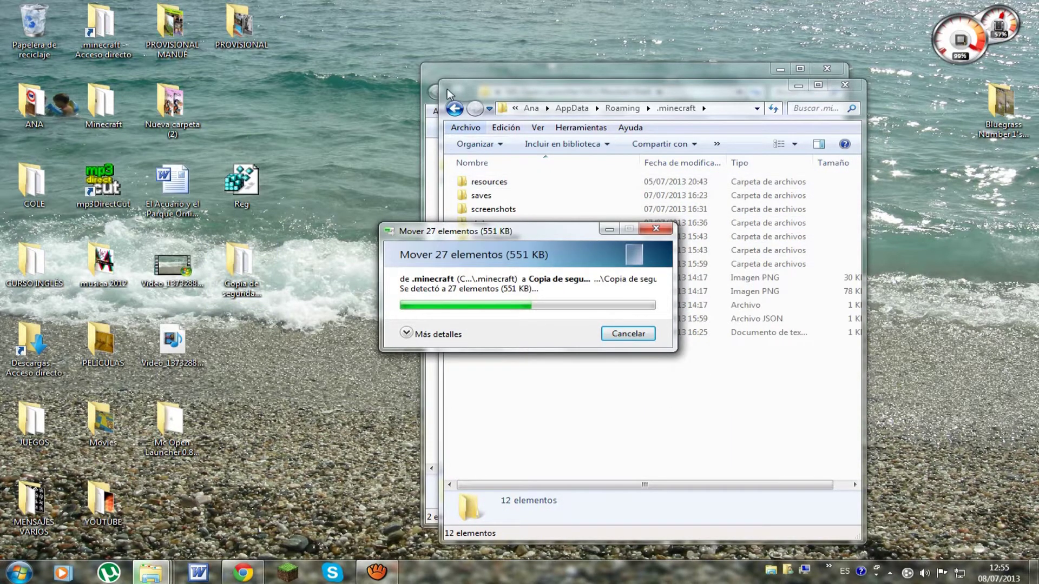
Move the lib folder and MCOpenLauncher_0.8.3 from the extracted folder into .minecraft, and close the emptied folder's window.
click(474, 72)
drag(423, 72, 668, 318)
drag(568, 95, 334, 48)
drag(704, 452, 413, 227)
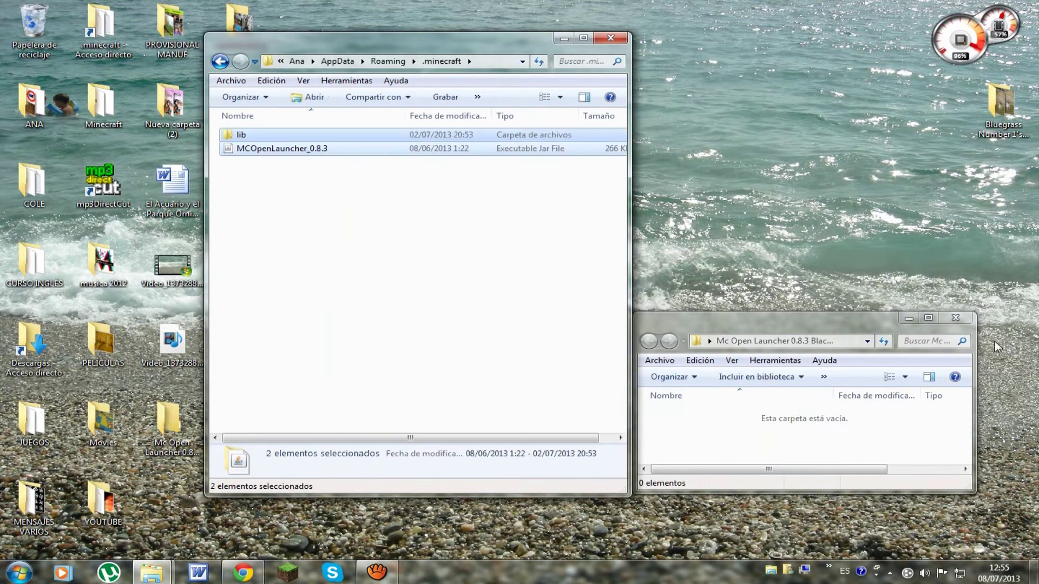
click(955, 318)
click(303, 173)
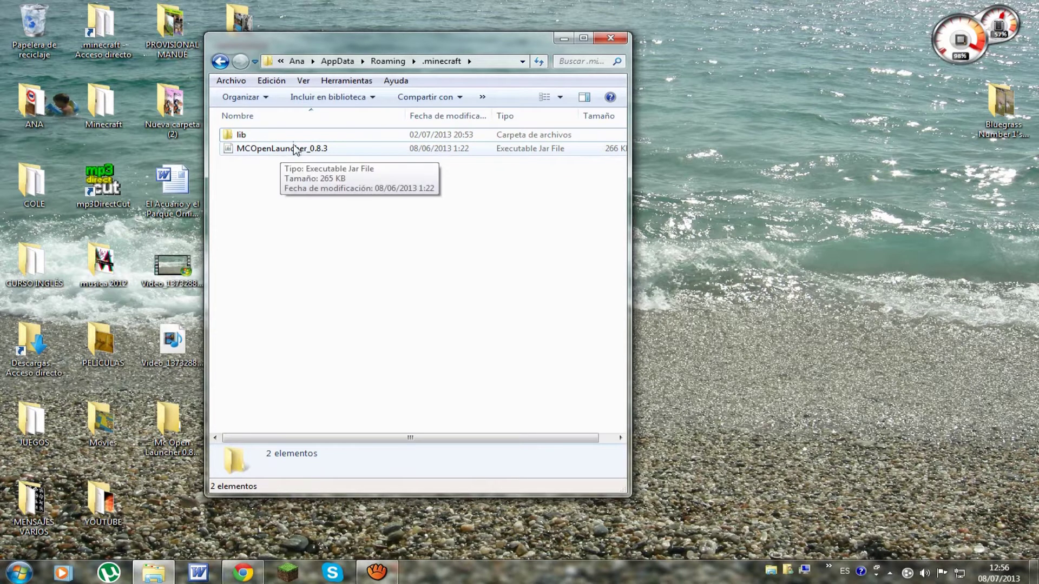
Try to open MCOpenLauncher_0.8.3 and look through the other available programs for one that can run it.
double_click(292, 151)
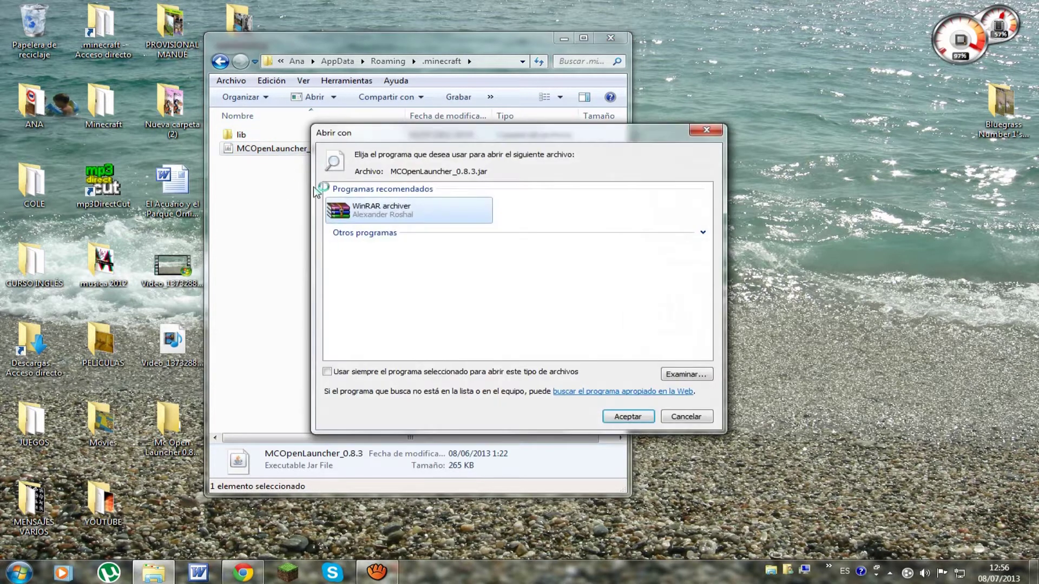
click(705, 130)
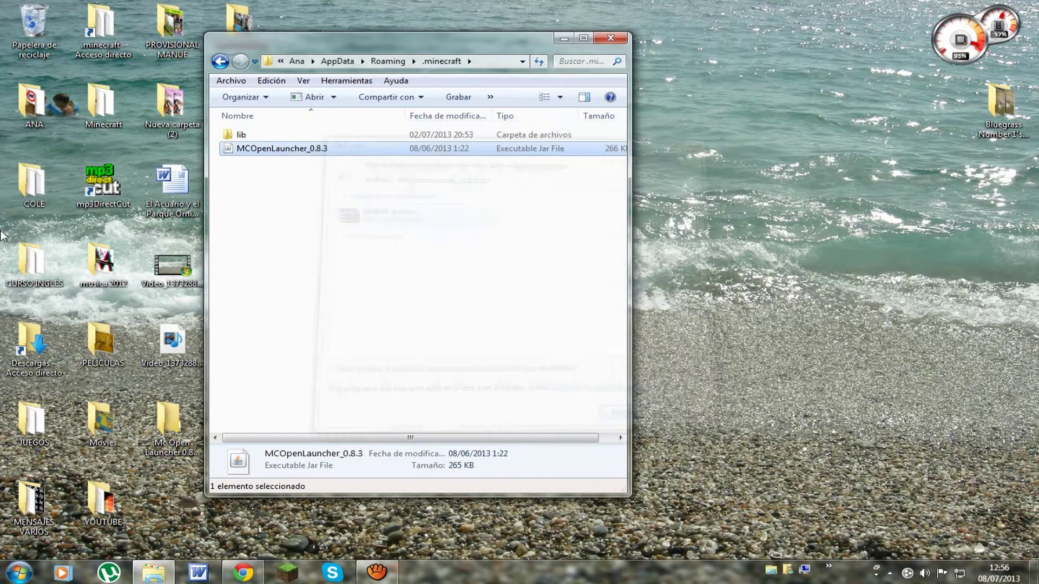
right_click(239, 151)
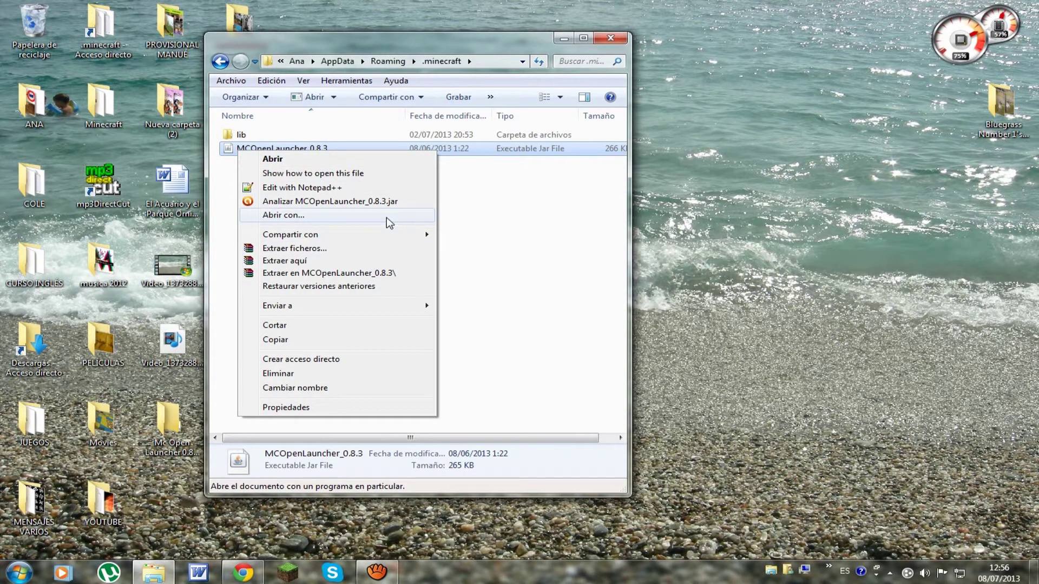
click(350, 218)
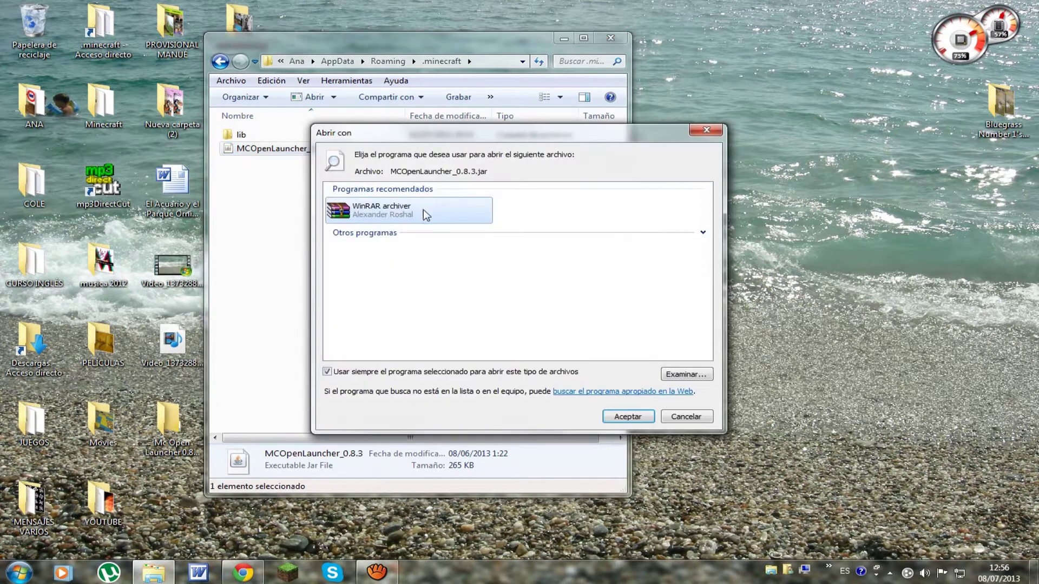
click(698, 233)
scroll(698, 254, down, 5)
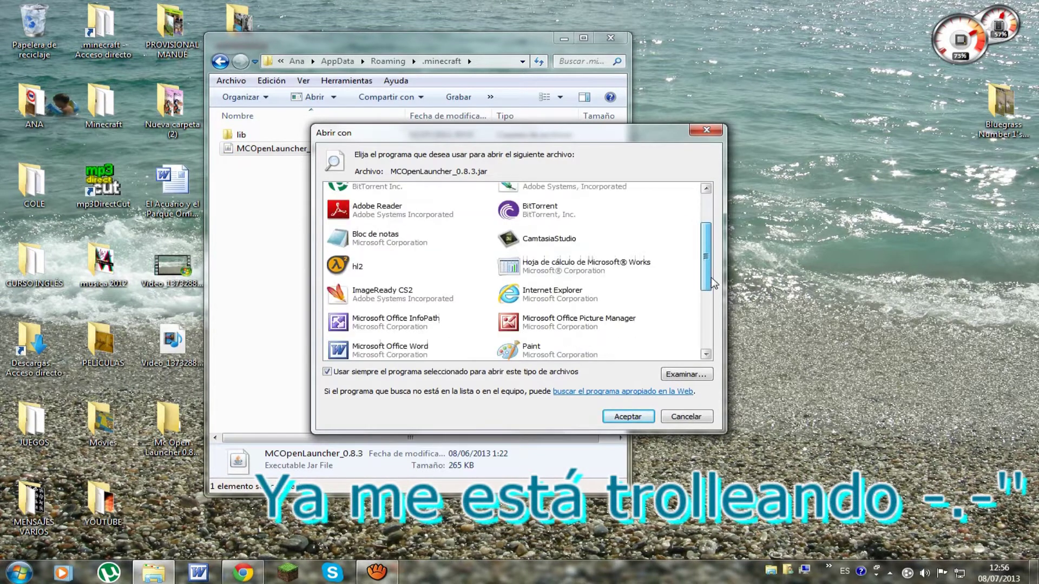
scroll(719, 346, up, 5)
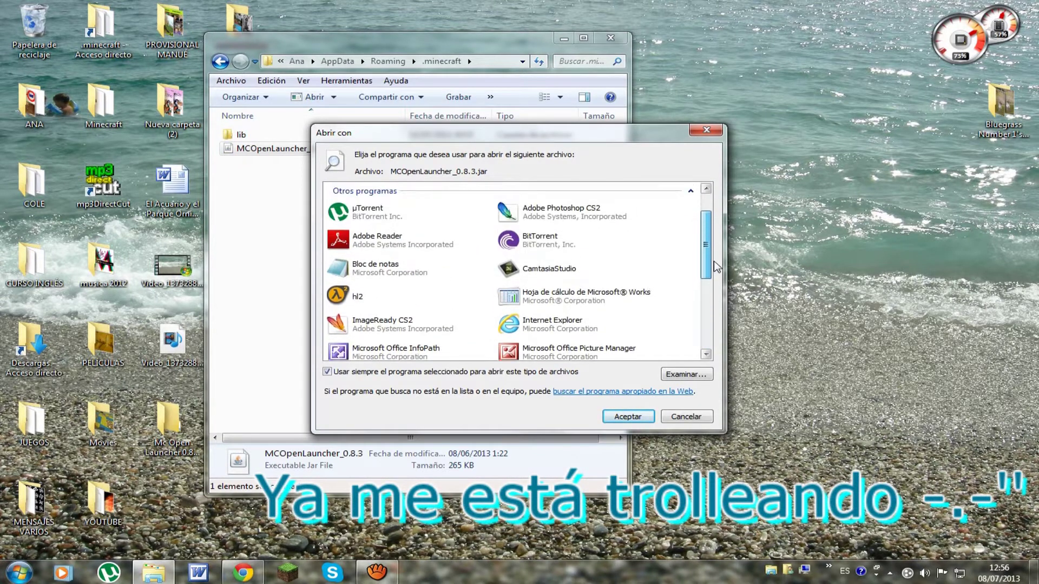
scroll(720, 344, down, 5)
click(685, 417)
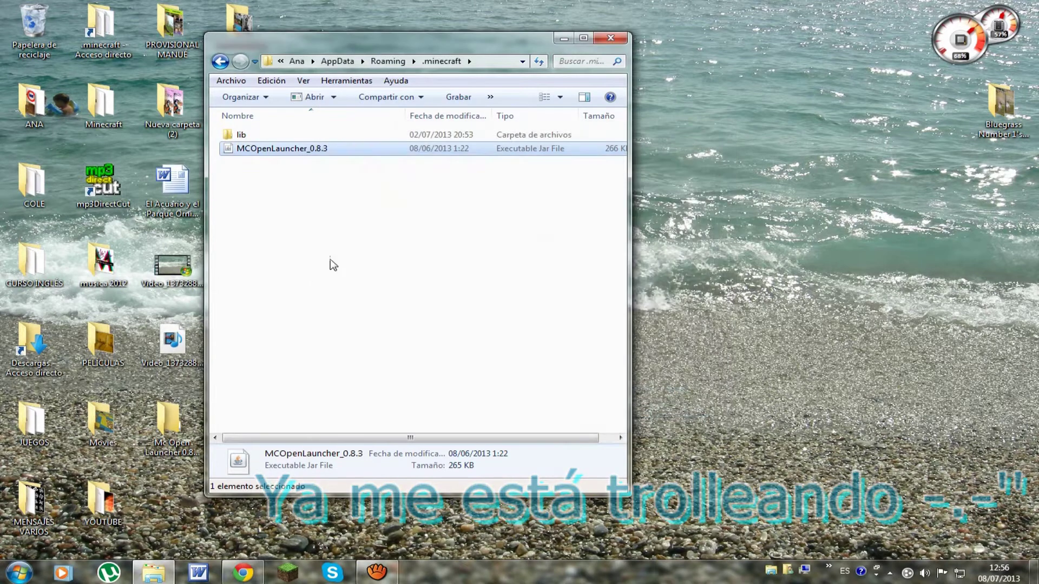
Try once more to open MCOpenLauncher_0.8.3 with its default action, then dismiss the program chooser.
right_click(260, 148)
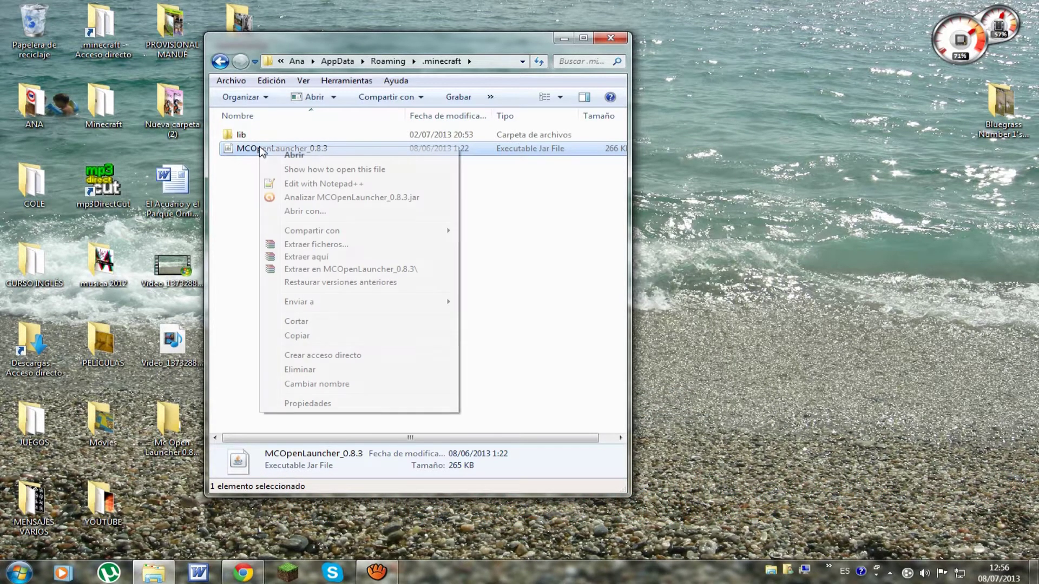
click(292, 157)
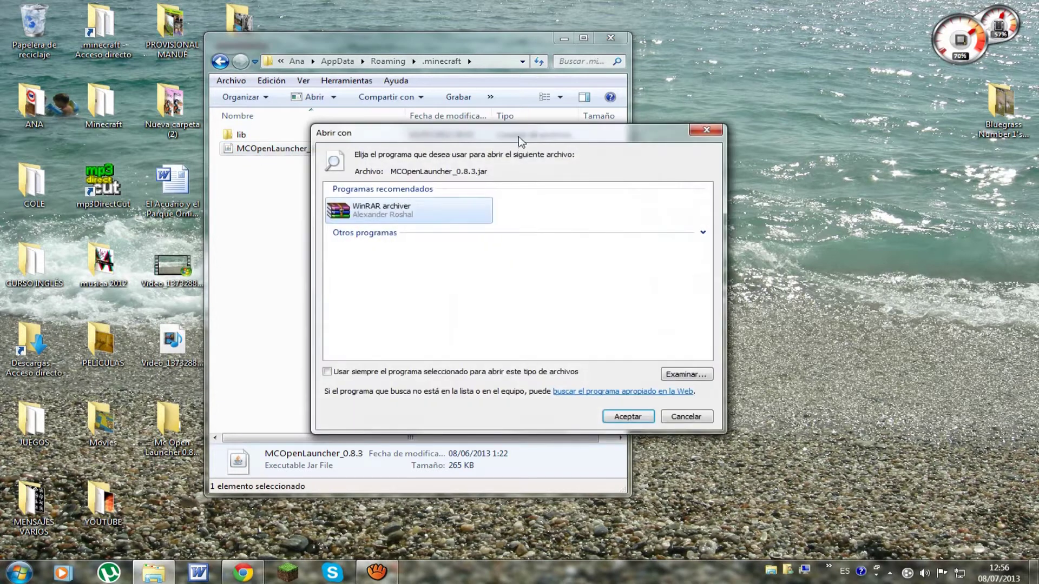
click(692, 132)
right_click(227, 150)
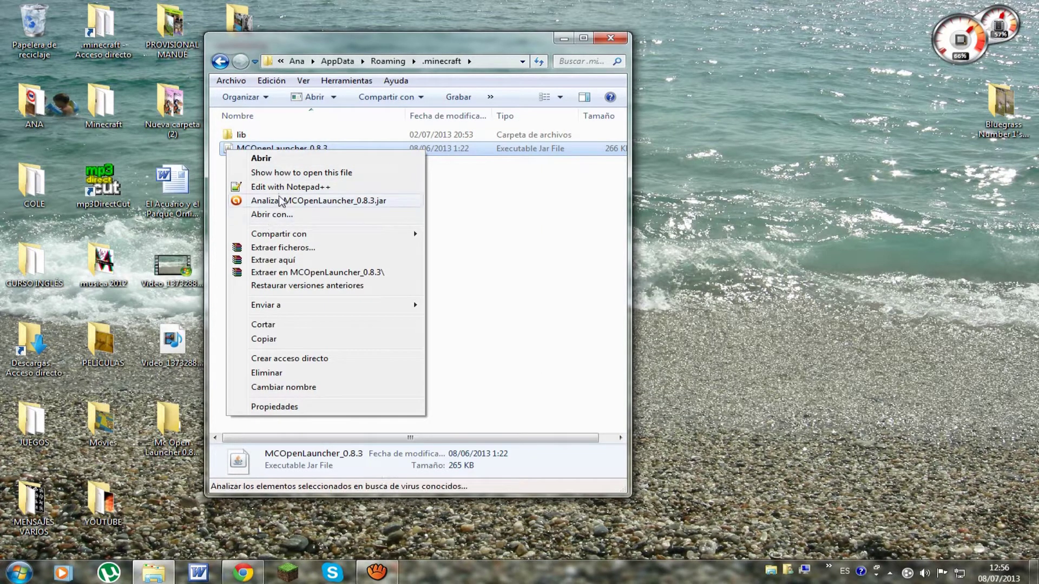
drag(444, 298, 254, 177)
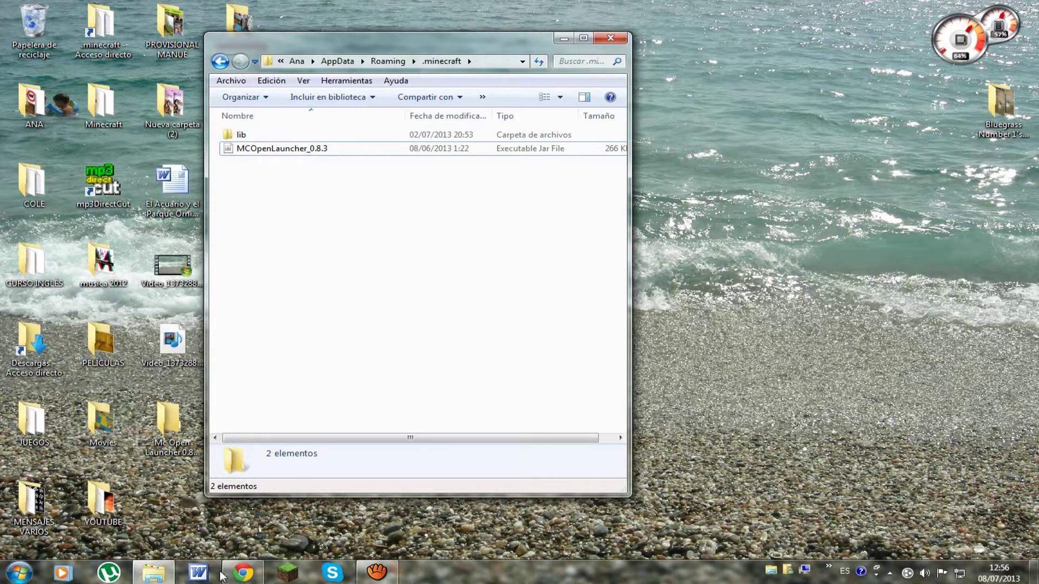
Switch to Chrome and load java.com/es/download in the empty tab.
click(243, 573)
click(78, 13)
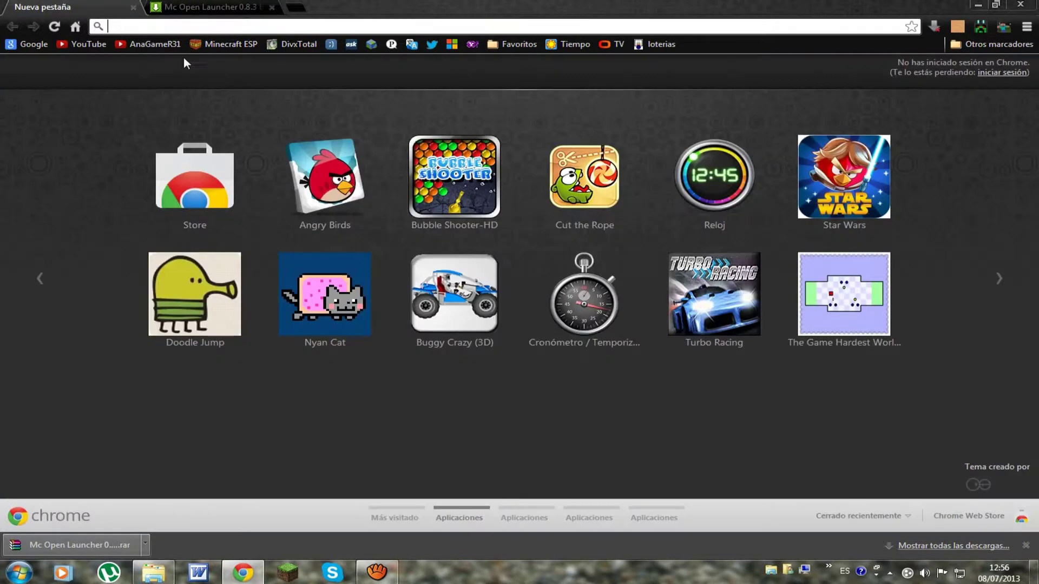
text(java)
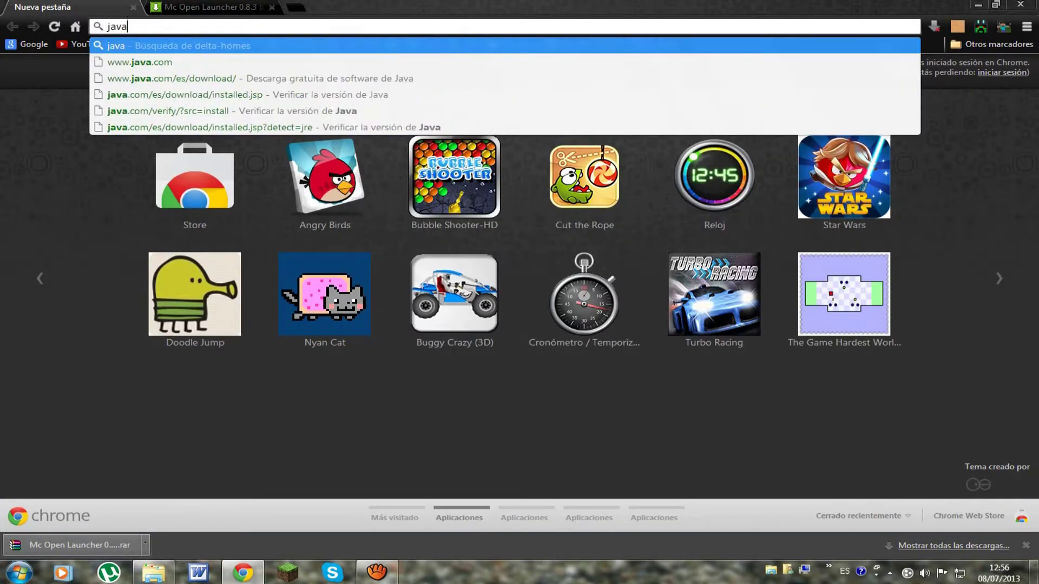
text(.com/es/download)
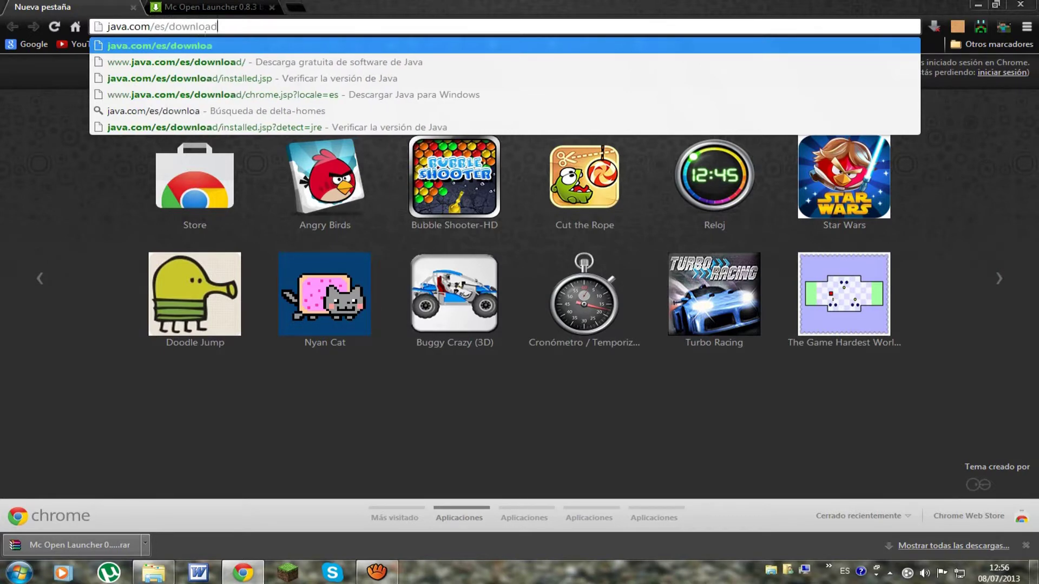
key(Return)
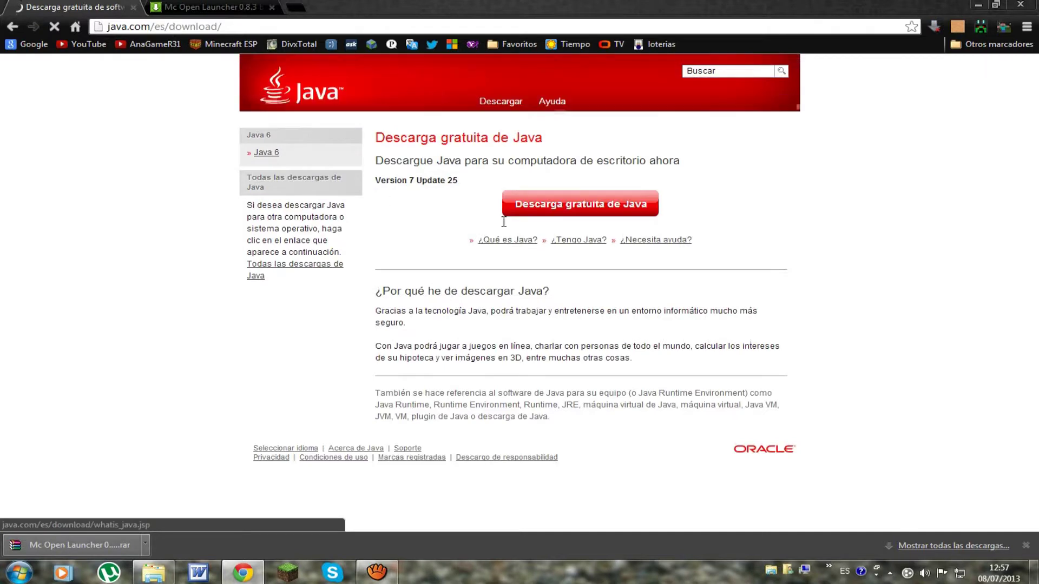
Begin the free Java download and close the unwanted pop-up tab and the Mc Open Launcher tab.
click(548, 212)
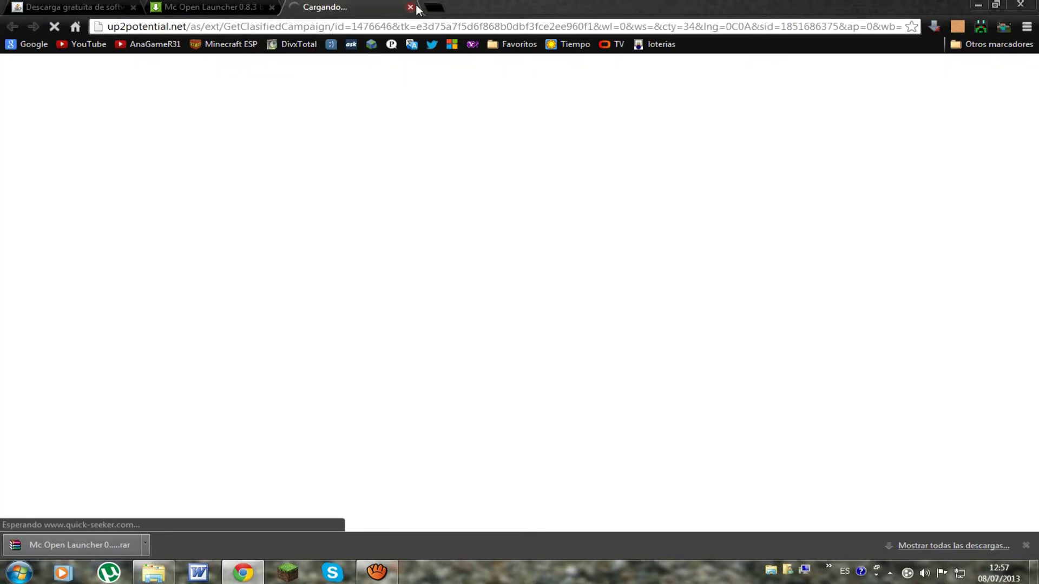
click(410, 7)
click(273, 7)
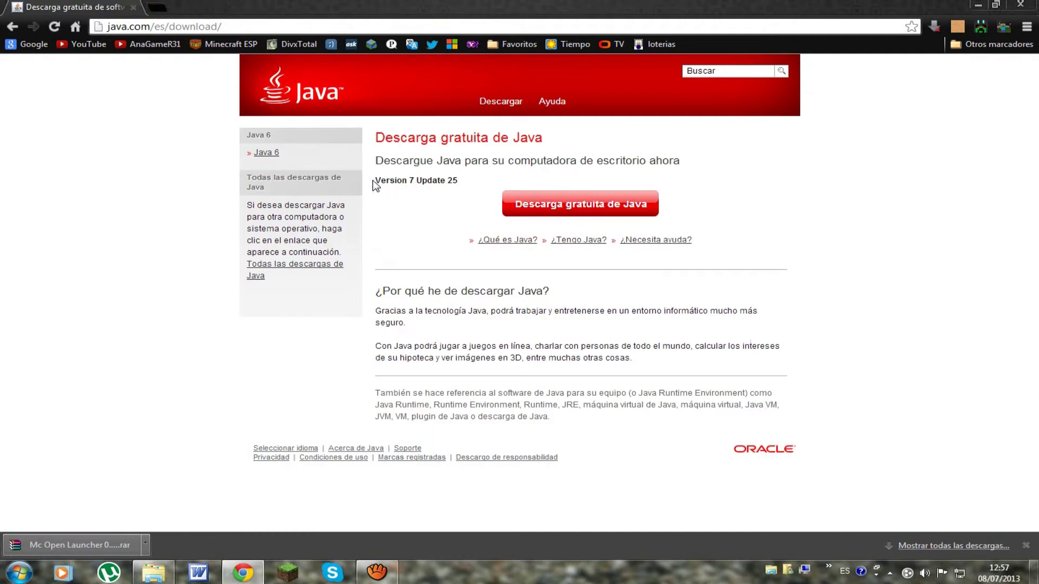
Download the Java Version 7 Update 25 installer for Windows, accepting the licence terms.
drag(378, 181, 411, 185)
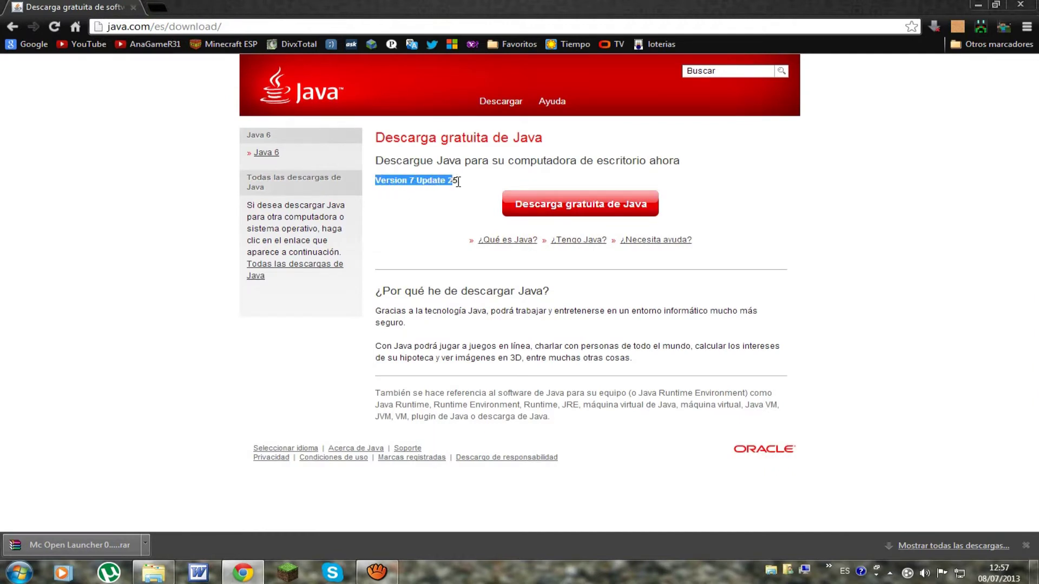
click(543, 203)
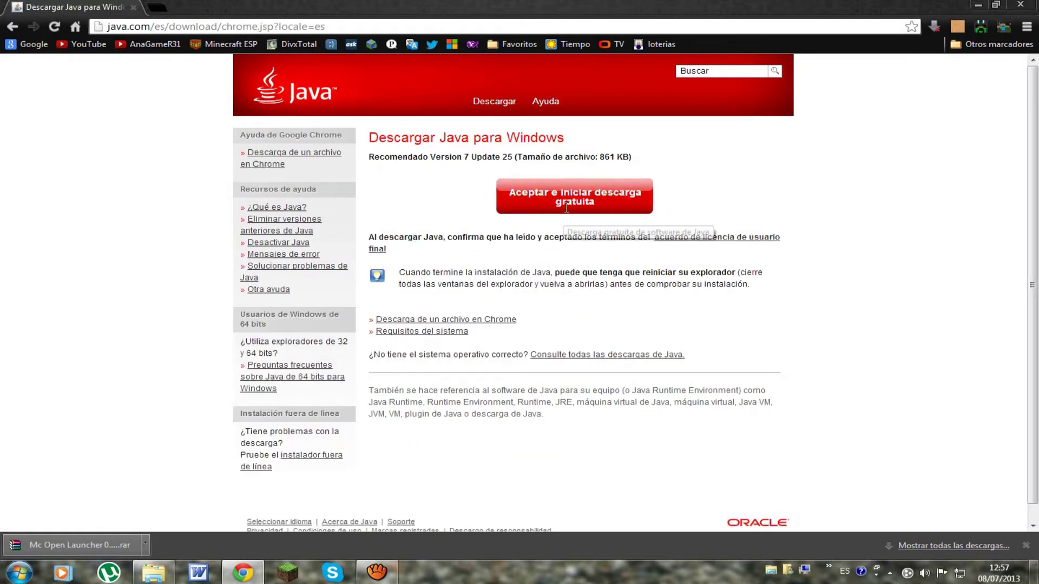
click(559, 204)
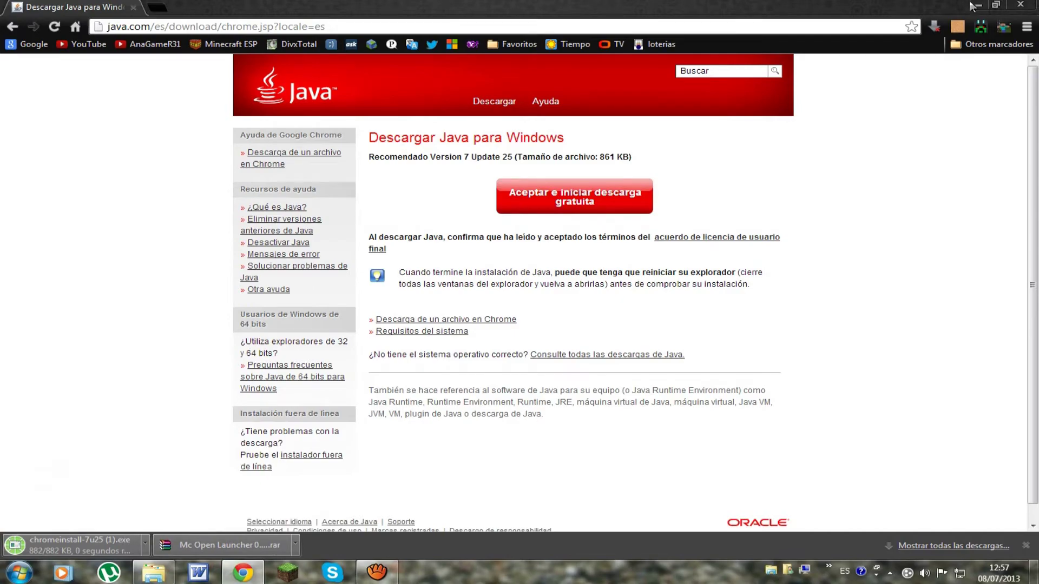
Put the downloaded chromeinstall-7u25 (1) file on the desktop, run it and start the Java installation.
click(977, 5)
key(alt+Tab)
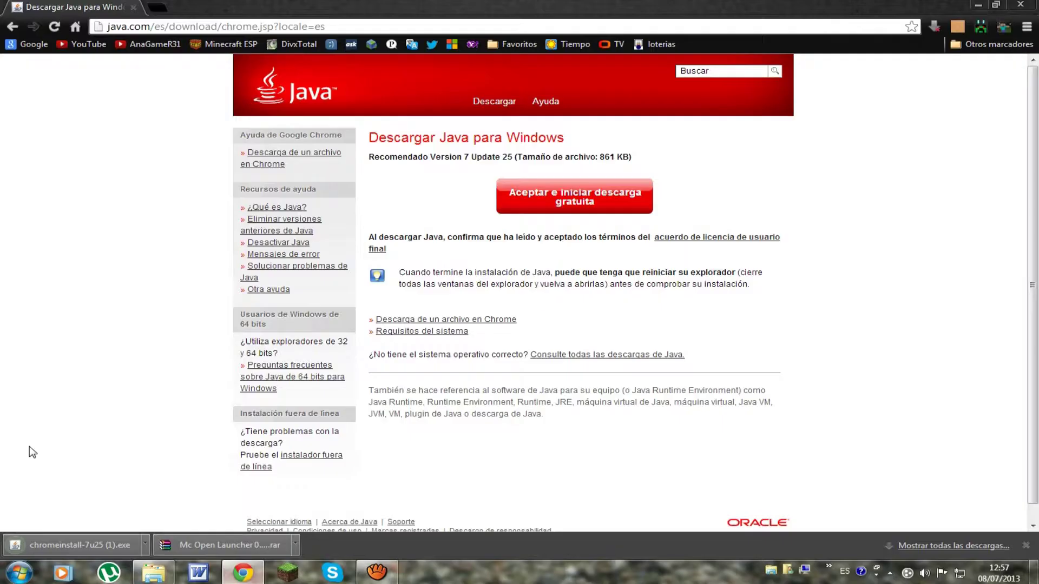
scroll(703, 487, down, 1)
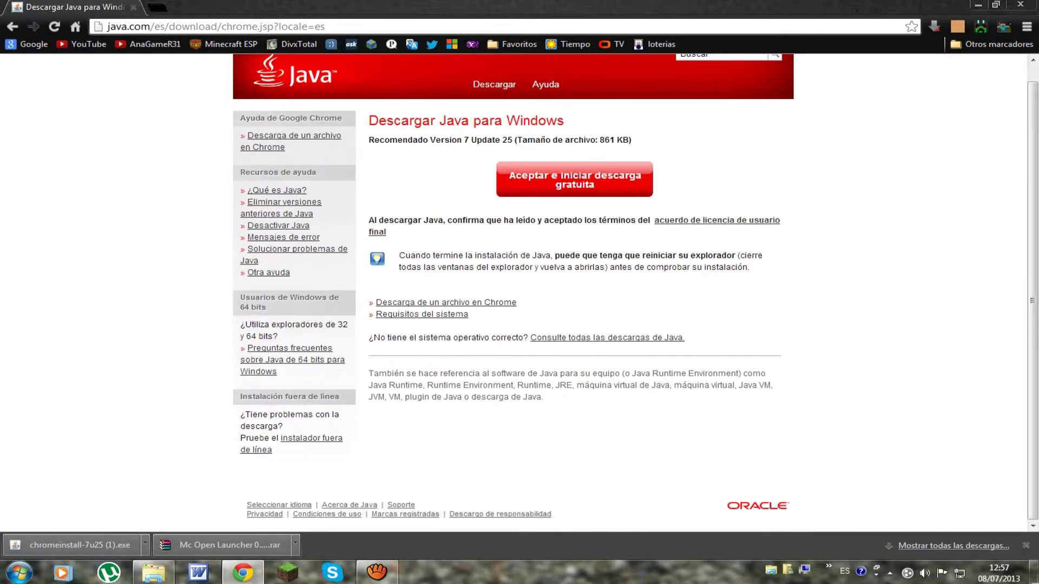
key(super+d)
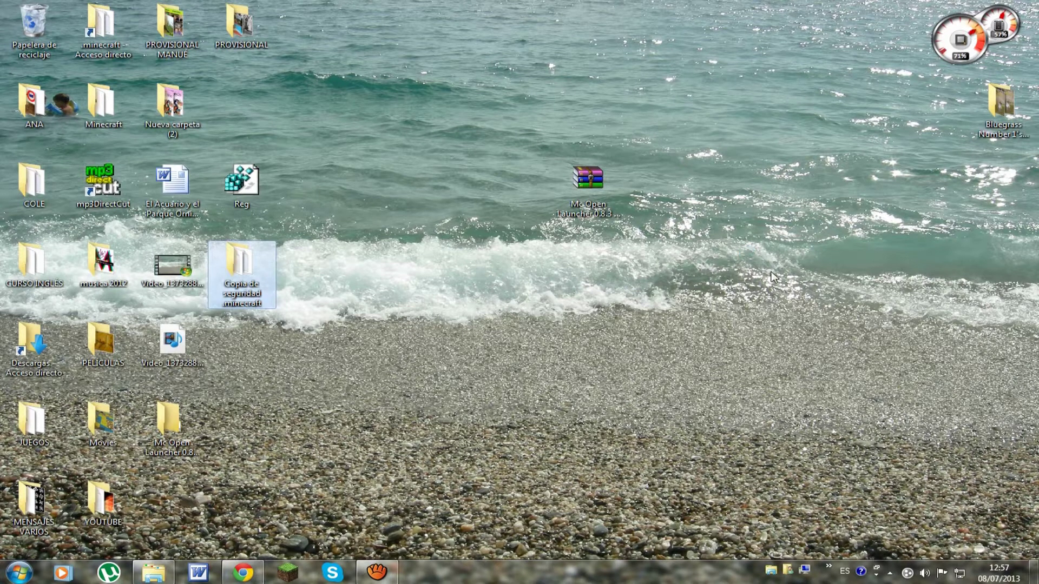
drag(788, 271, 712, 184)
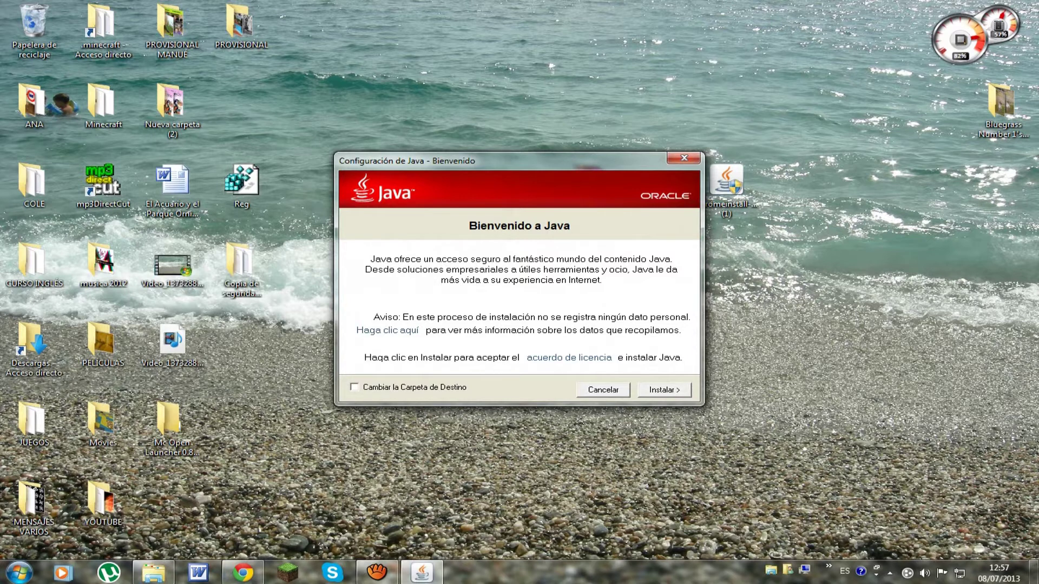
key(Return)
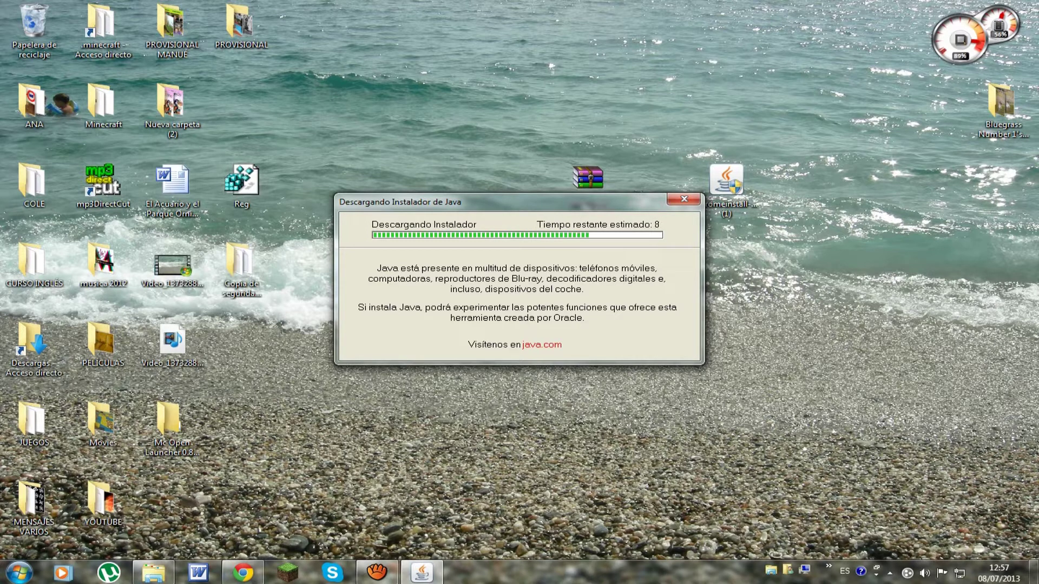
drag(400, 202, 453, 289)
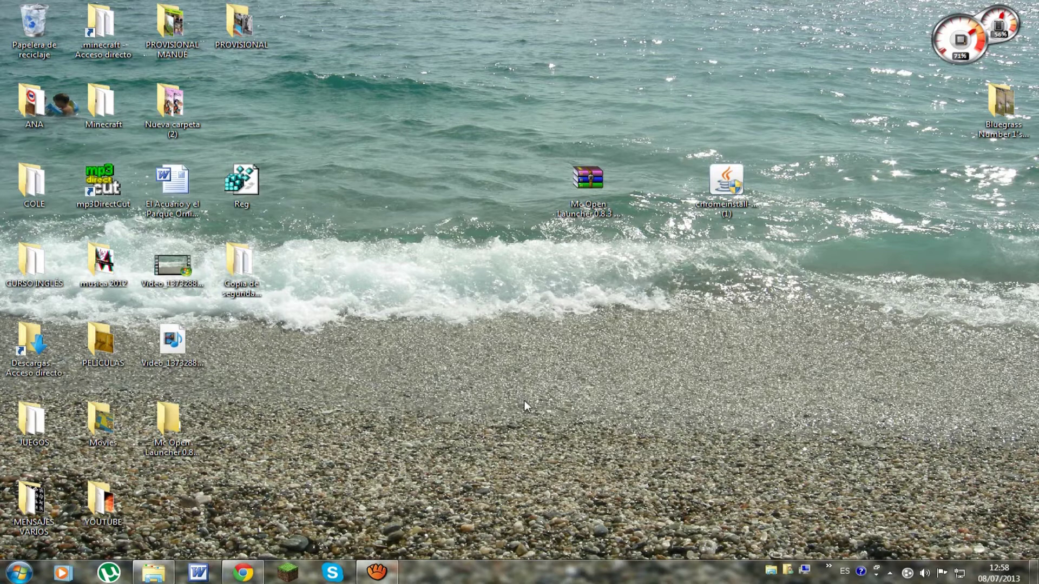
Delete the extracted Mc Open Launcher 0.8.3 folder from the desktop.
drag(168, 425, 367, 298)
key(Delete)
key(Return)
click(254, 299)
click(326, 327)
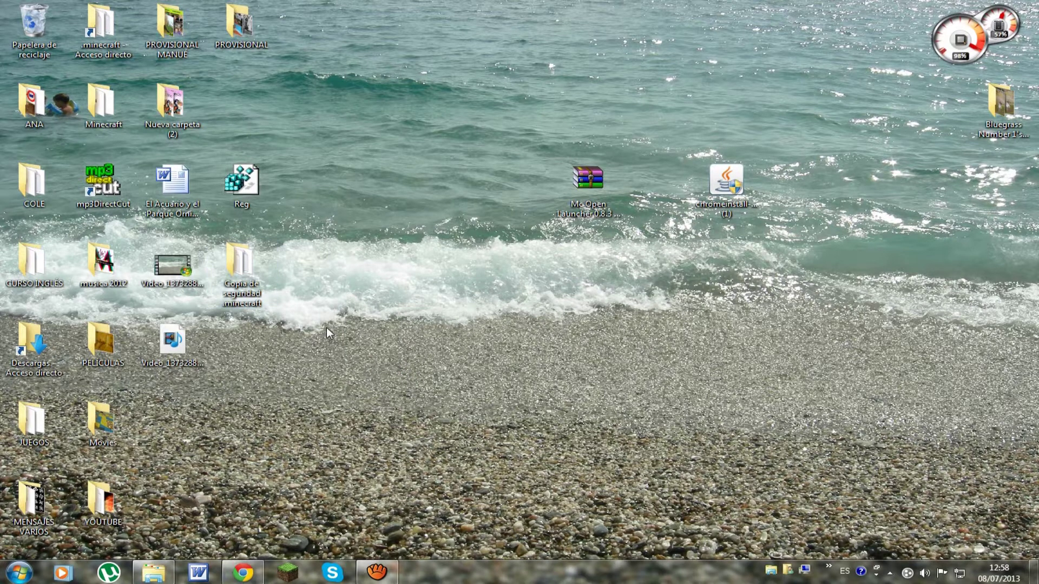
Decline both Ask toolbar and search provider options in the Java setup, and agree to reinstall Java.
key(space)
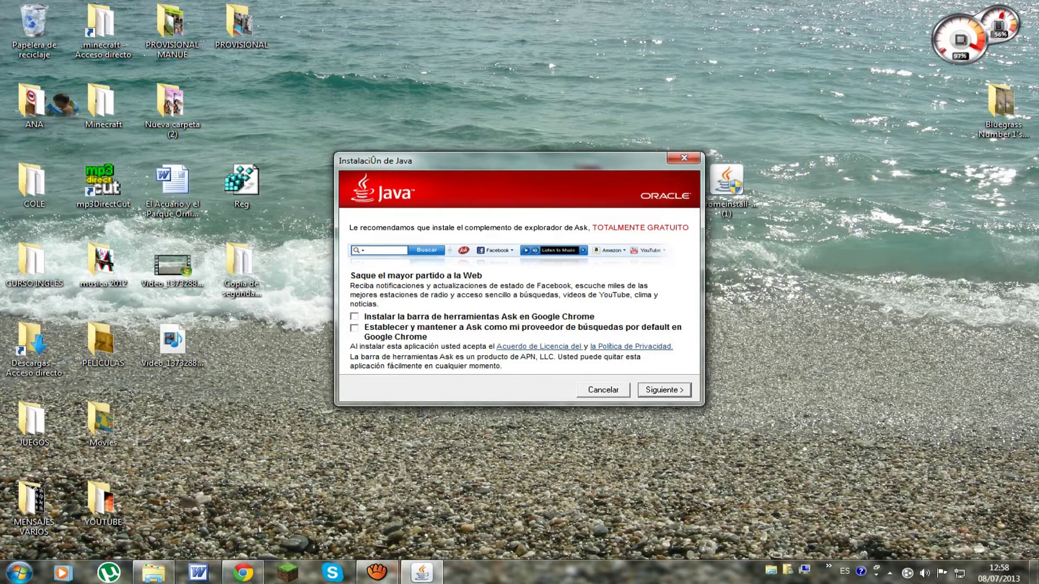
key(Return)
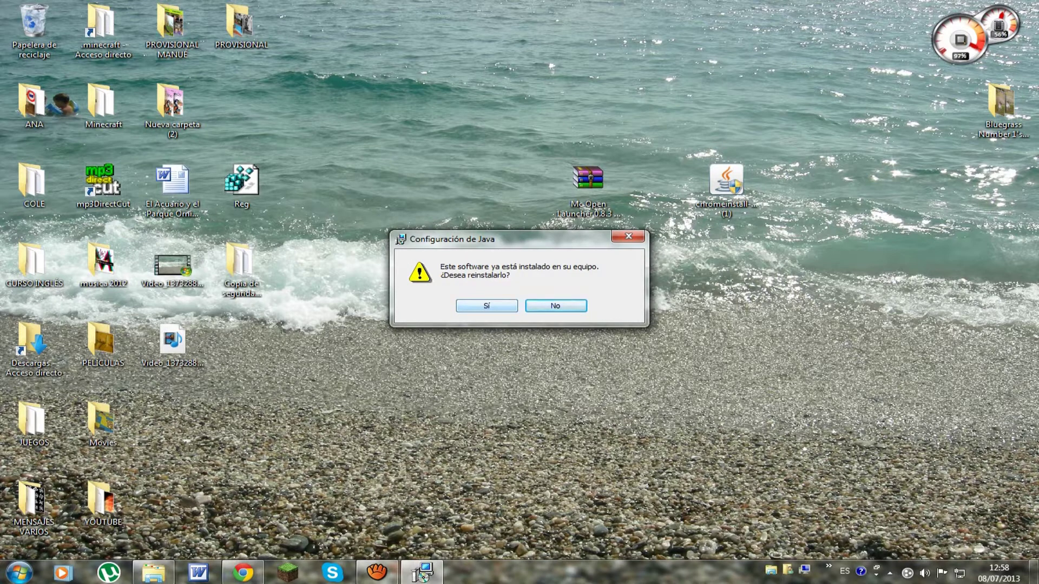
click(487, 305)
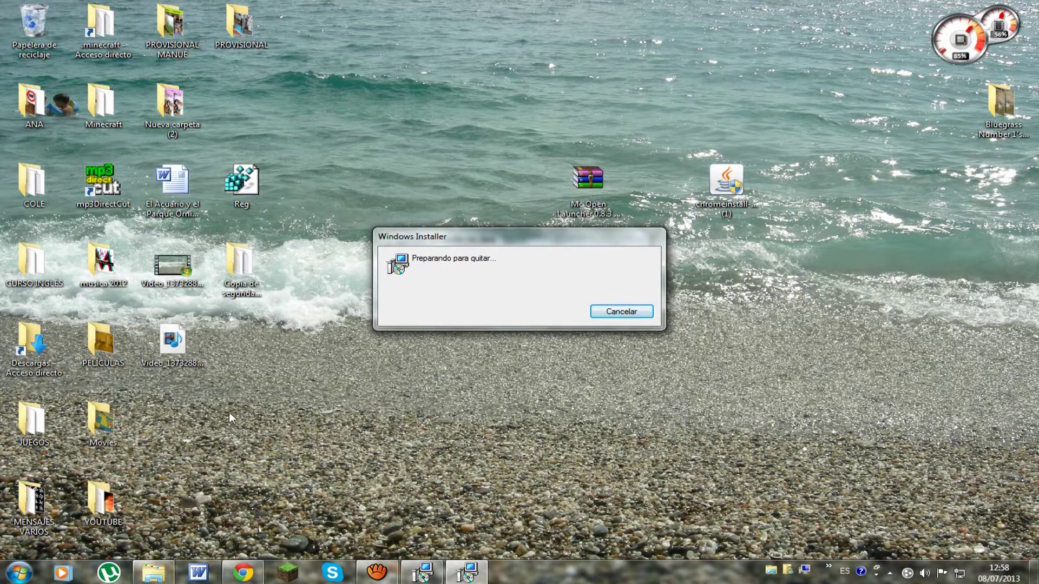
drag(354, 349, 688, 217)
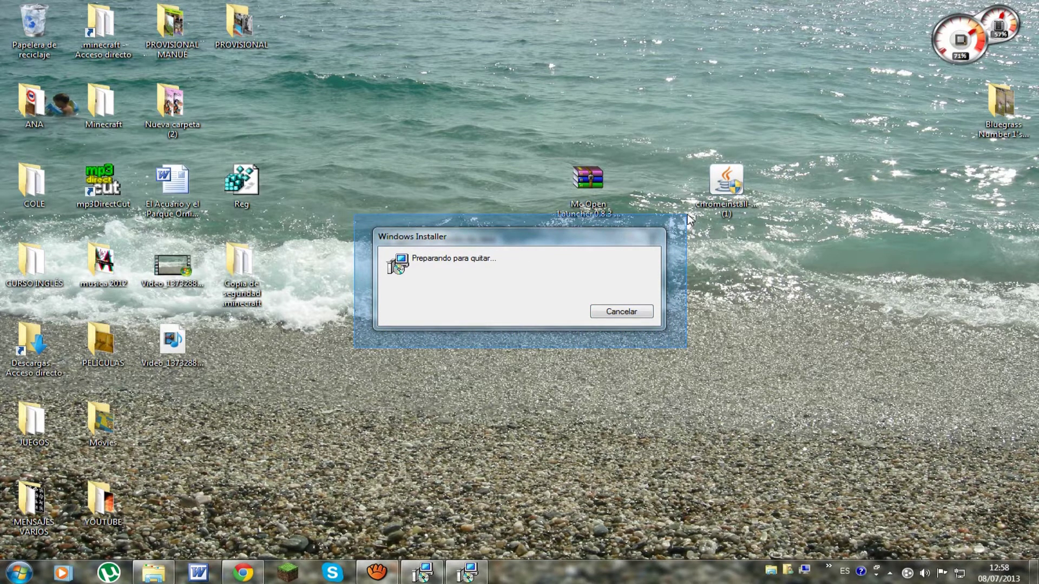
drag(689, 218, 357, 347)
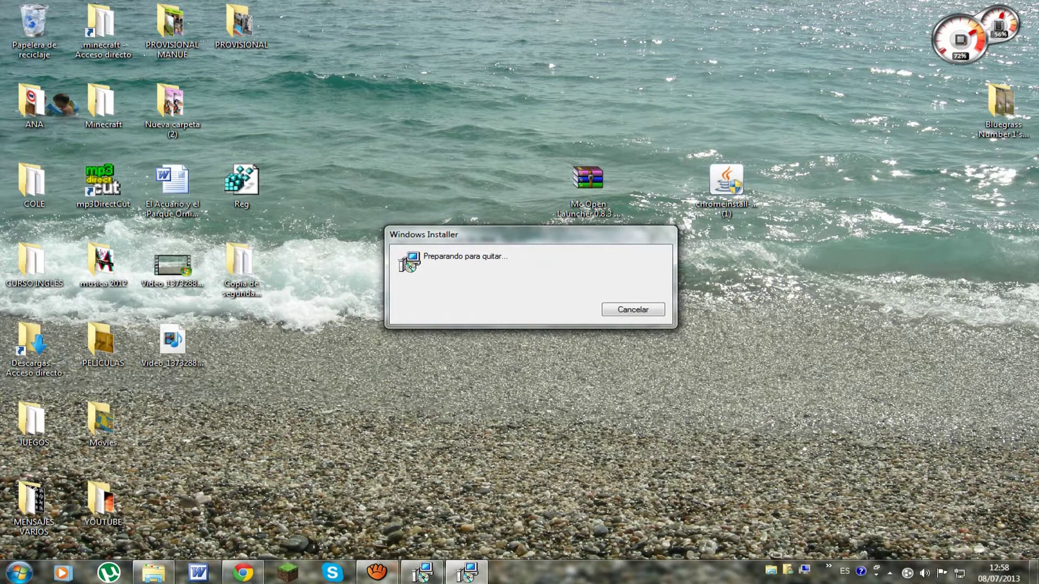
drag(374, 210, 696, 346)
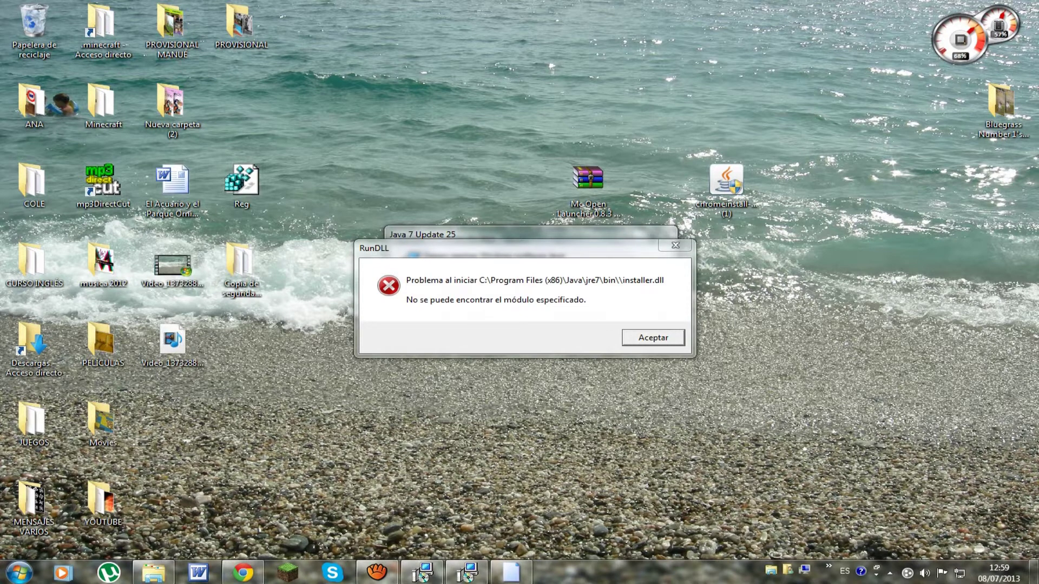
Dismiss the RunDLL error about installer.dll, let the Java installation finish and close its setup window.
click(655, 331)
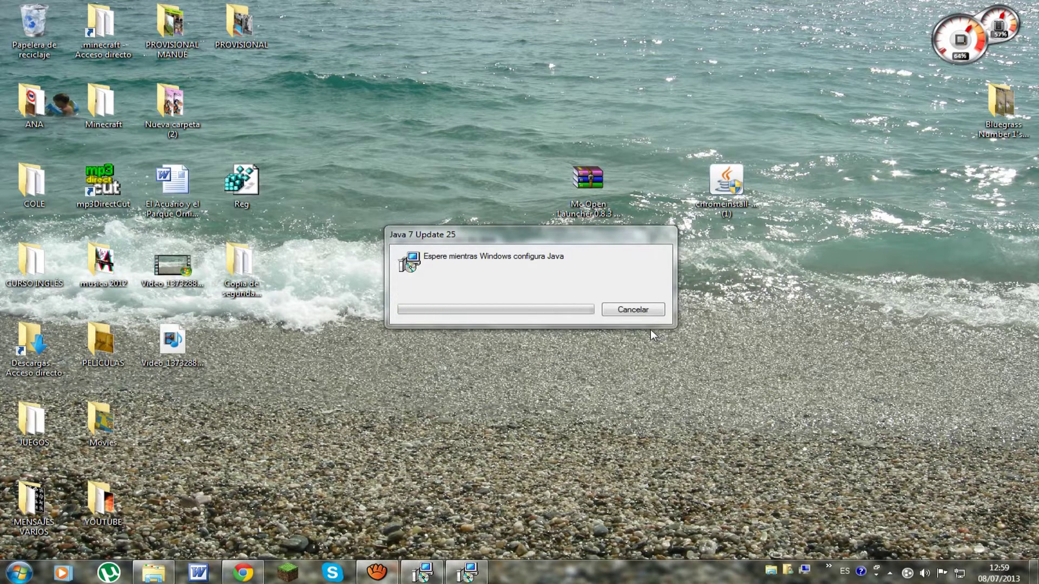
click(475, 303)
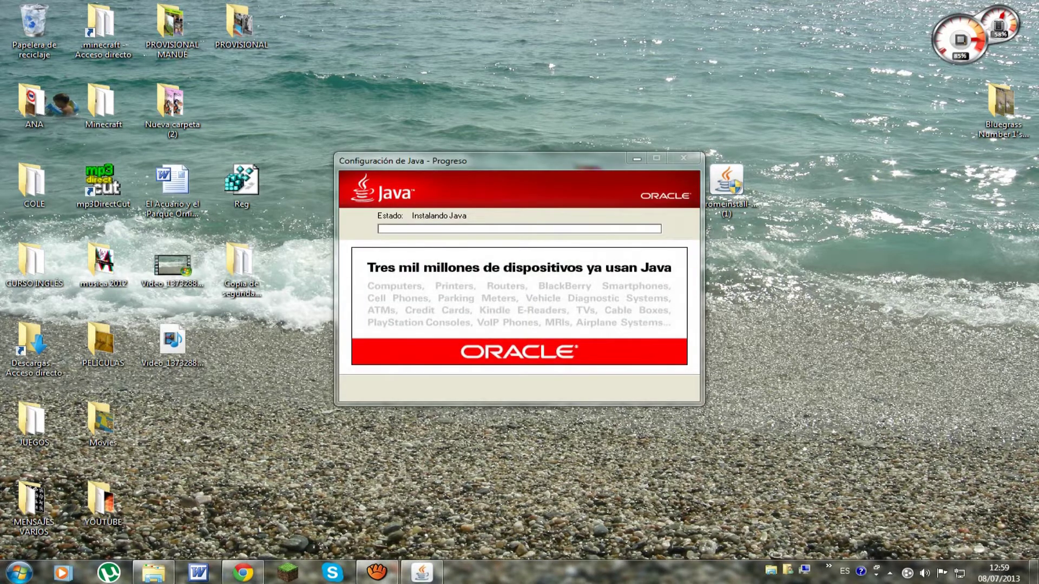
drag(323, 144, 716, 423)
mouse_move(319, 24)
mouse_down()
mouse_move(435, 59)
mouse_move(700, 86)
mouse_move(769, 114)
mouse_move(341, 1)
mouse_up()
mouse_move(339, 1)
mouse_down()
mouse_move(413, 35)
mouse_move(805, 125)
mouse_move(591, 92)
mouse_move(360, 34)
mouse_up()
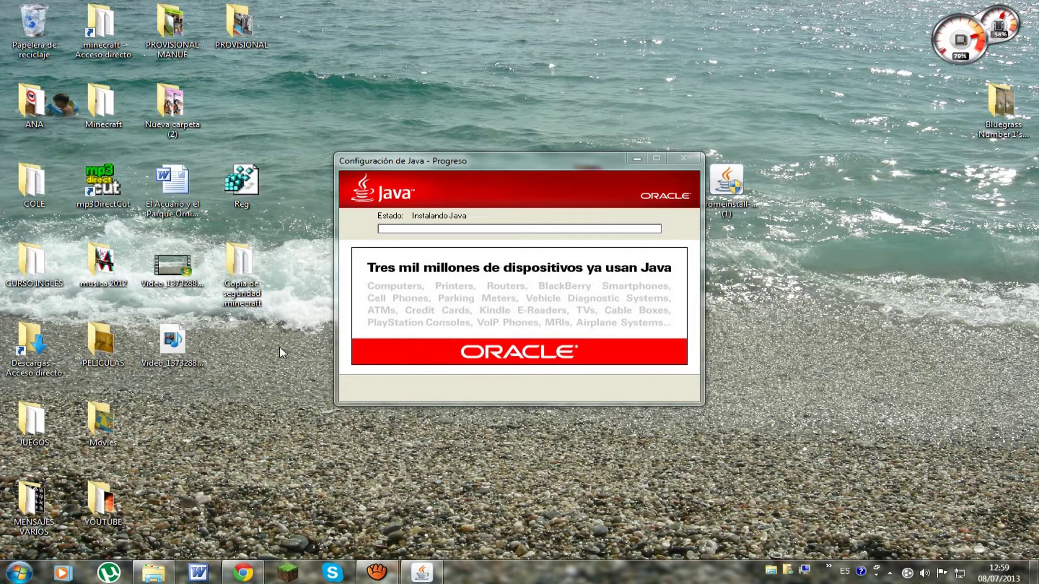
drag(329, 439, 791, 378)
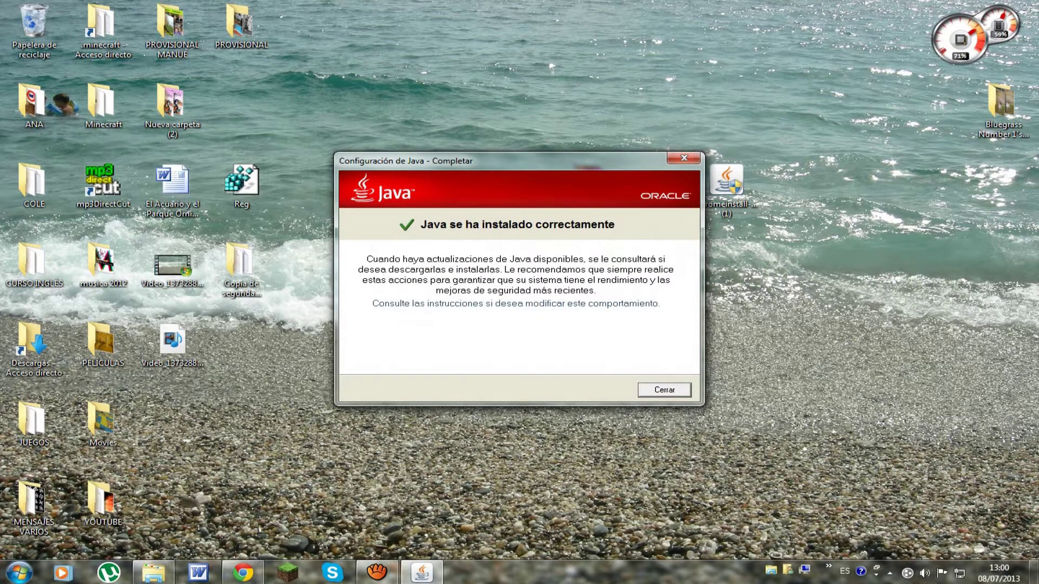
key(Return)
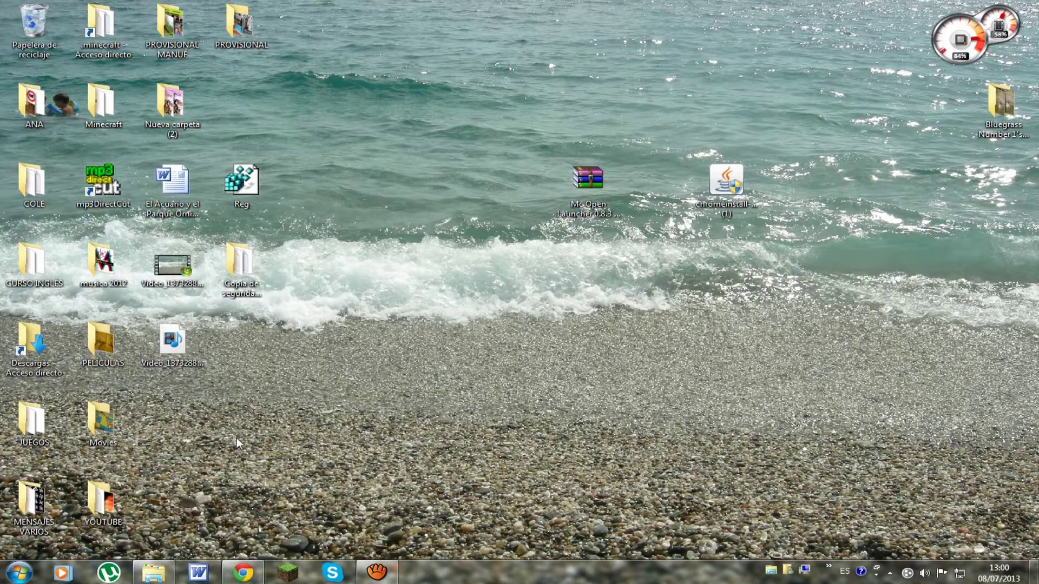
Verify the Java version on java.com, letting Java Detection run without asking again, and close Chrome.
click(153, 573)
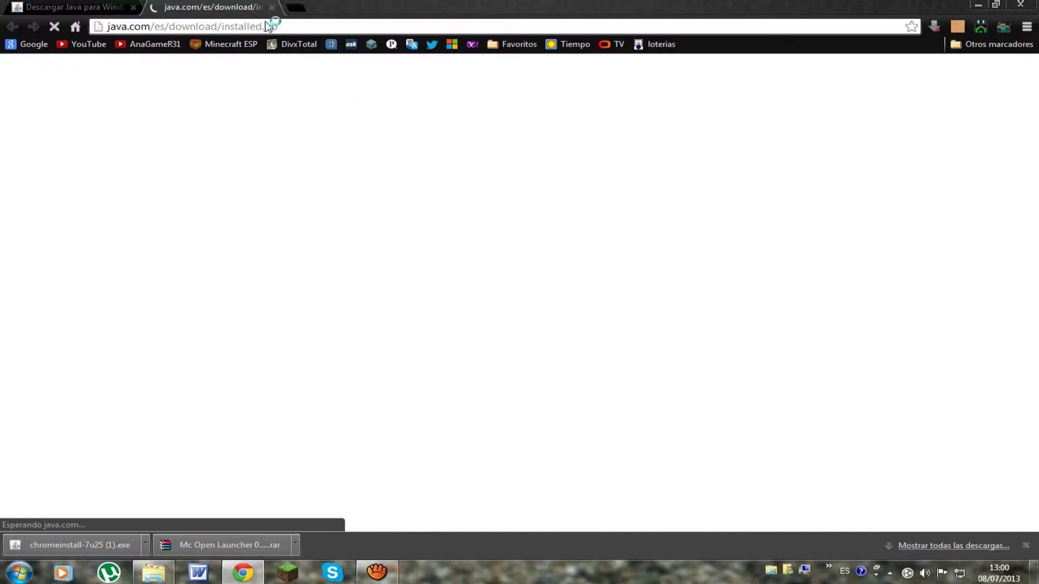
click(601, 216)
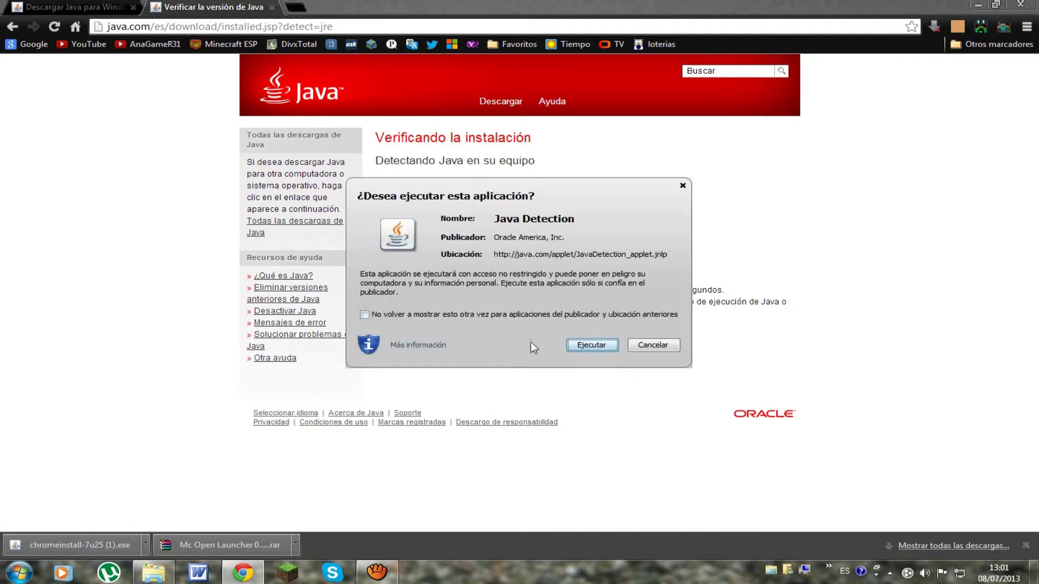
click(365, 315)
click(593, 346)
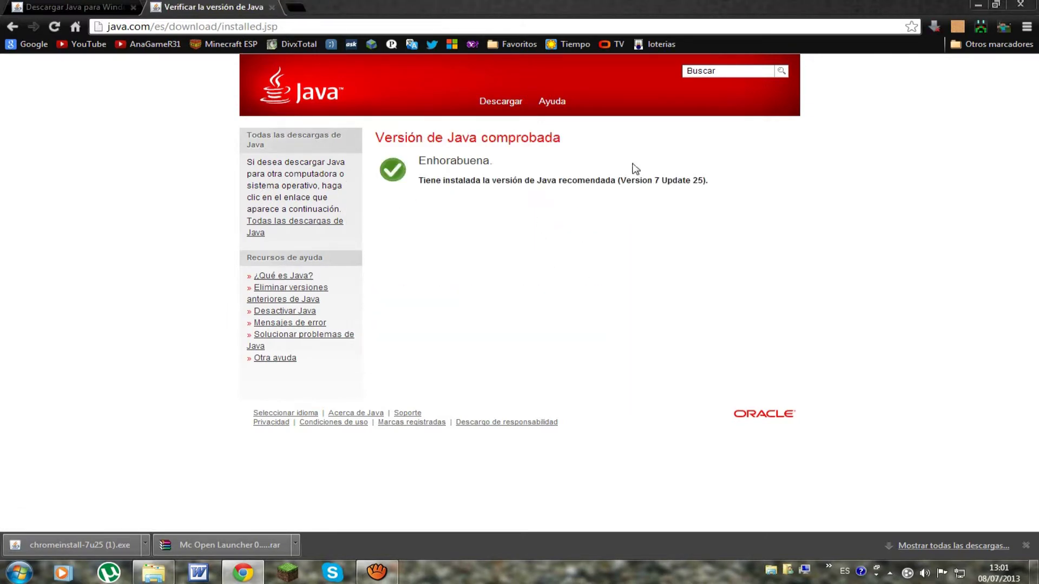
click(272, 7)
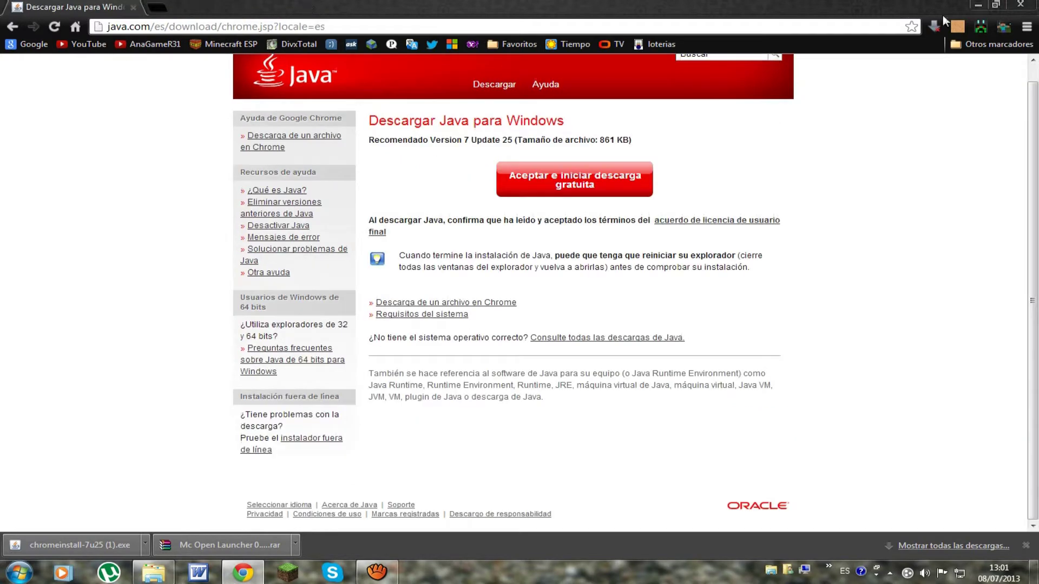
click(1020, 4)
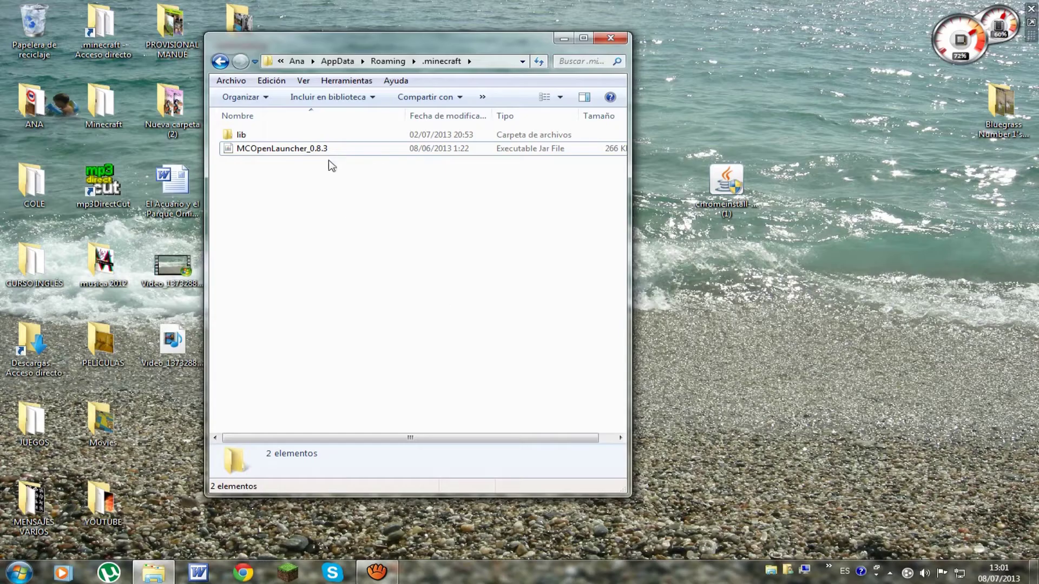
Open MCOpenLauncher_0.8.3 from the .minecraft folder.
click(291, 149)
double_click(292, 148)
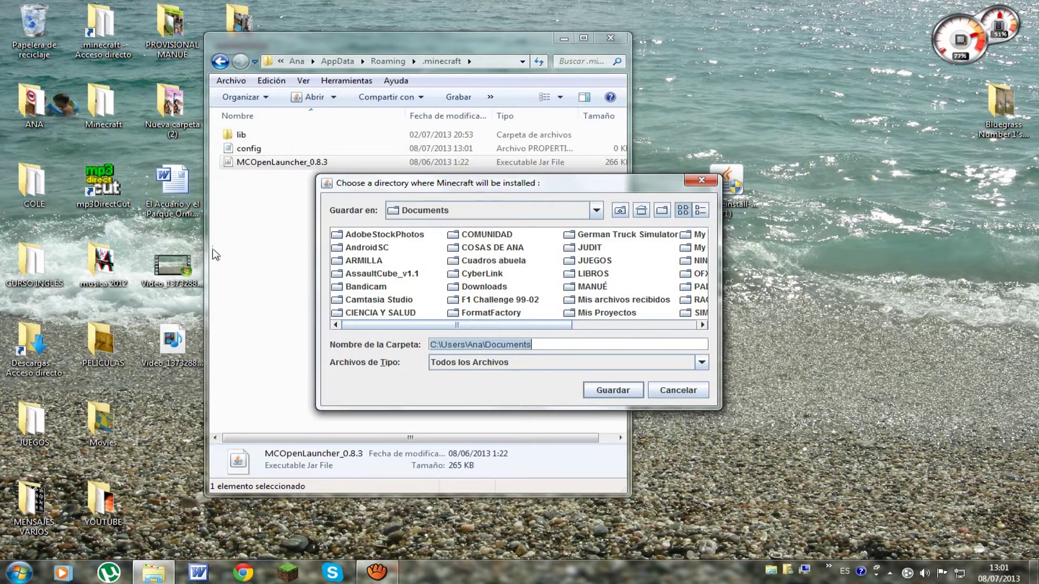
click(19, 572)
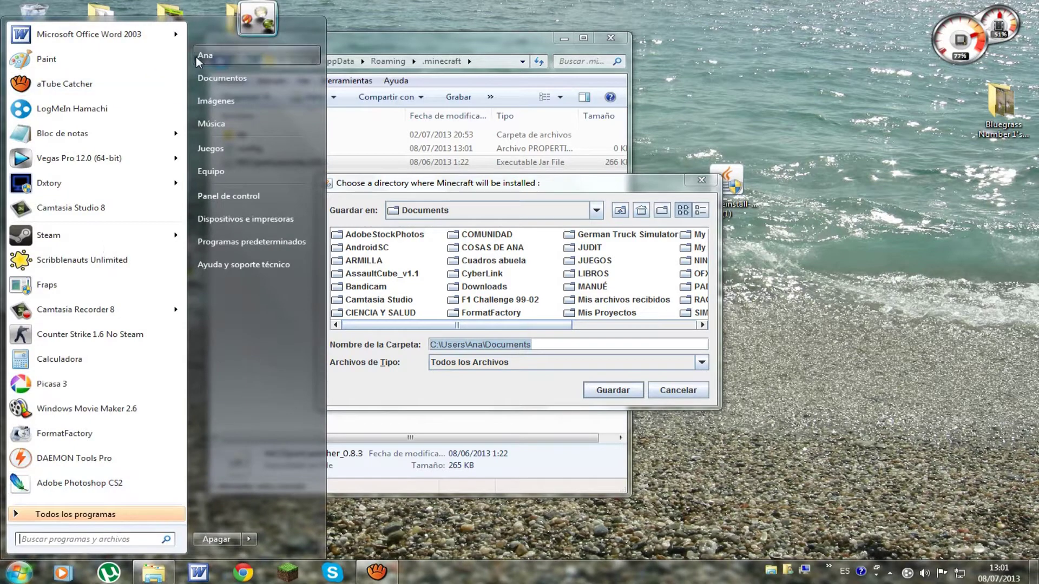
click(225, 171)
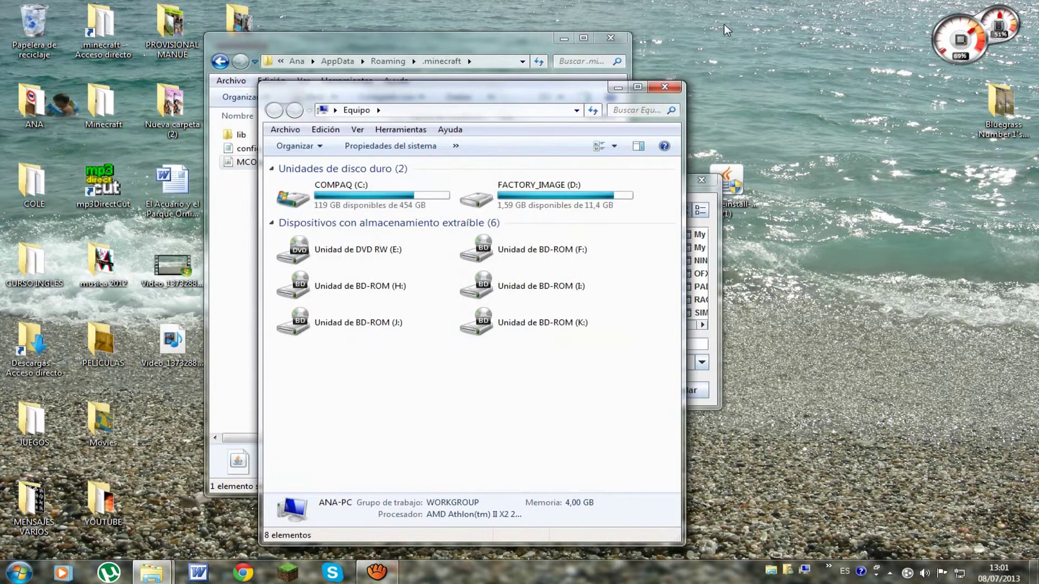
click(665, 86)
Go to %appdata% in a second Explorer window and open the .minecraft folder there.
key(super)
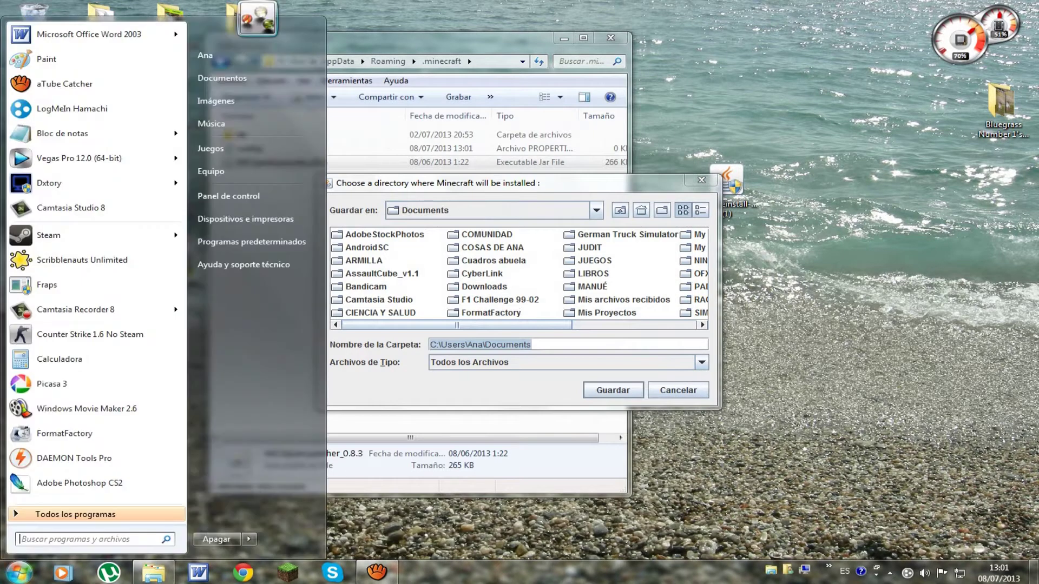
text(%appdata%)
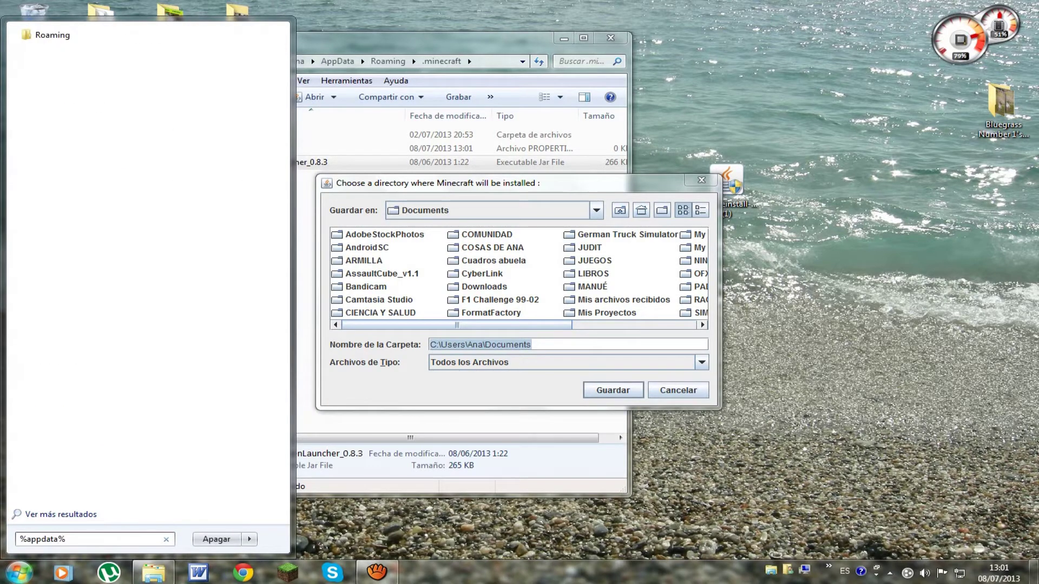
key(Return)
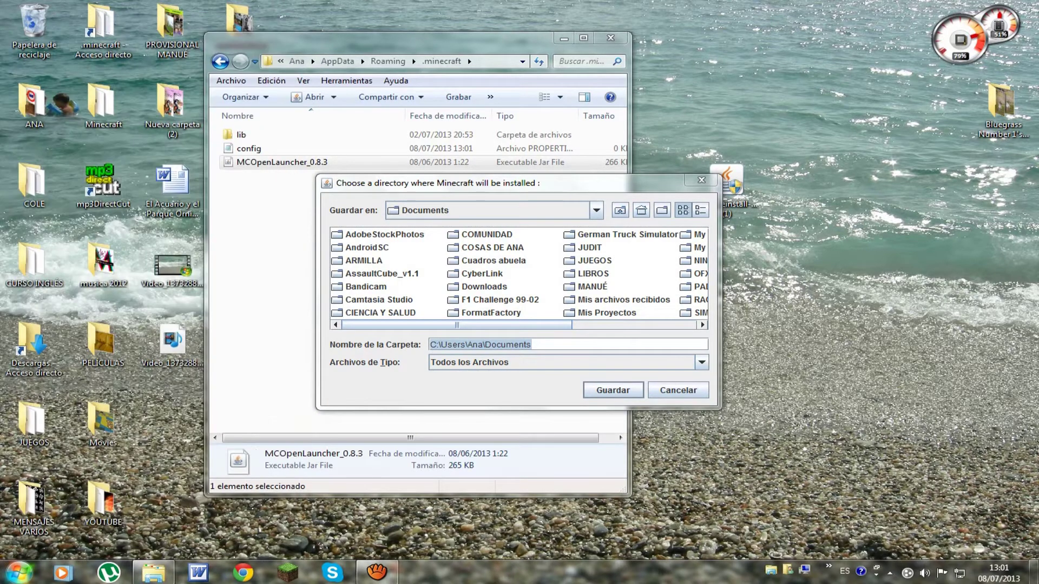
click(327, 102)
double_click(327, 103)
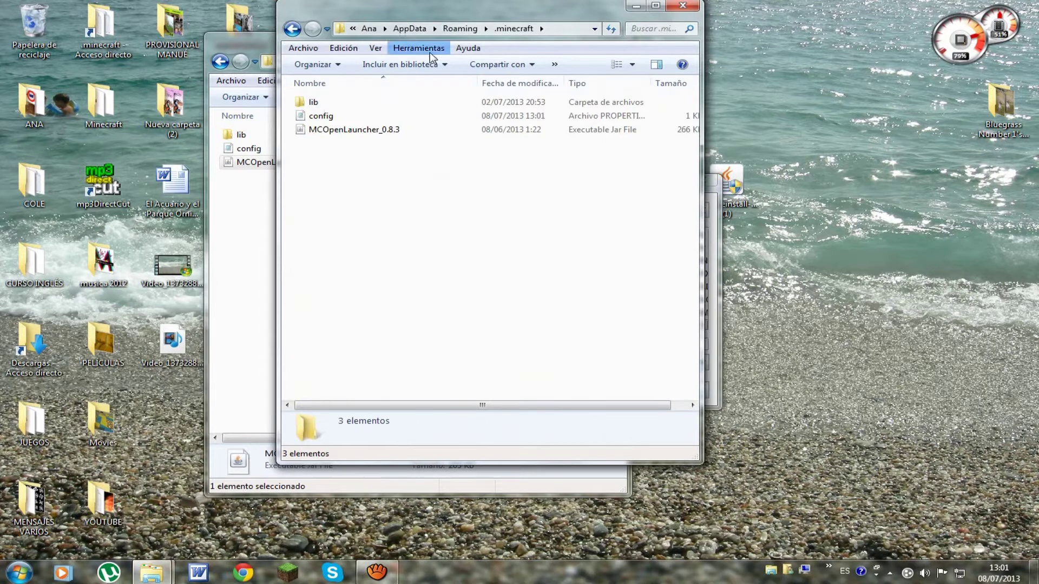
Copy the .minecraft folder's path from Explorer and save it as the directory where Minecraft will be installed.
click(567, 28)
key(ctrl+c)
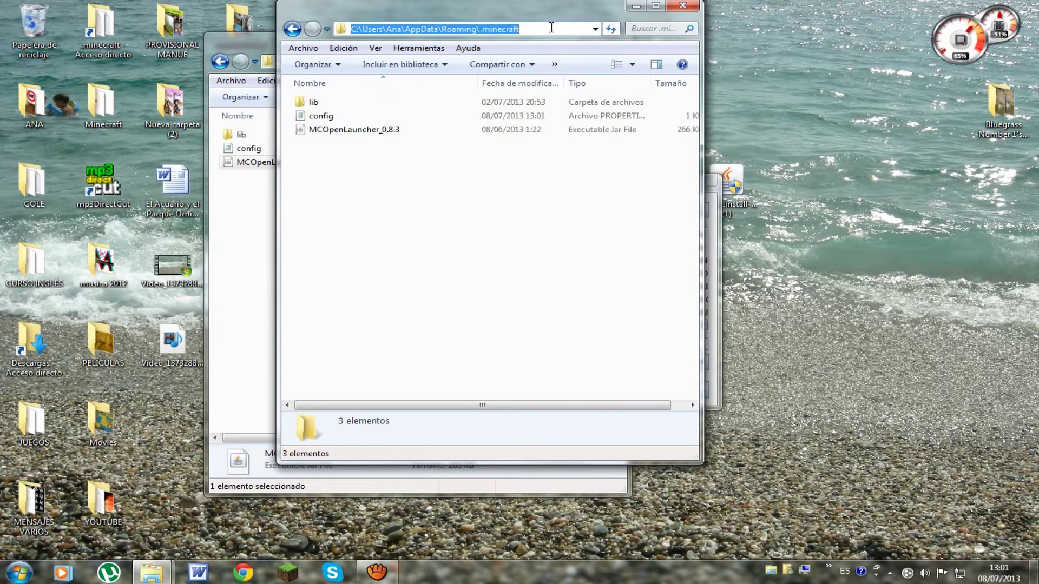
right_click(426, 27)
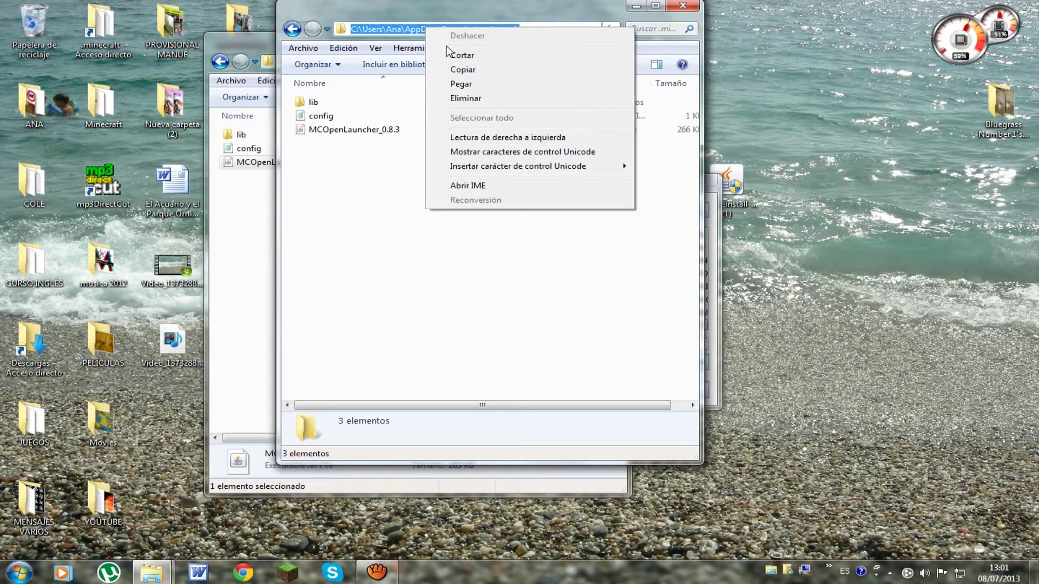
click(460, 69)
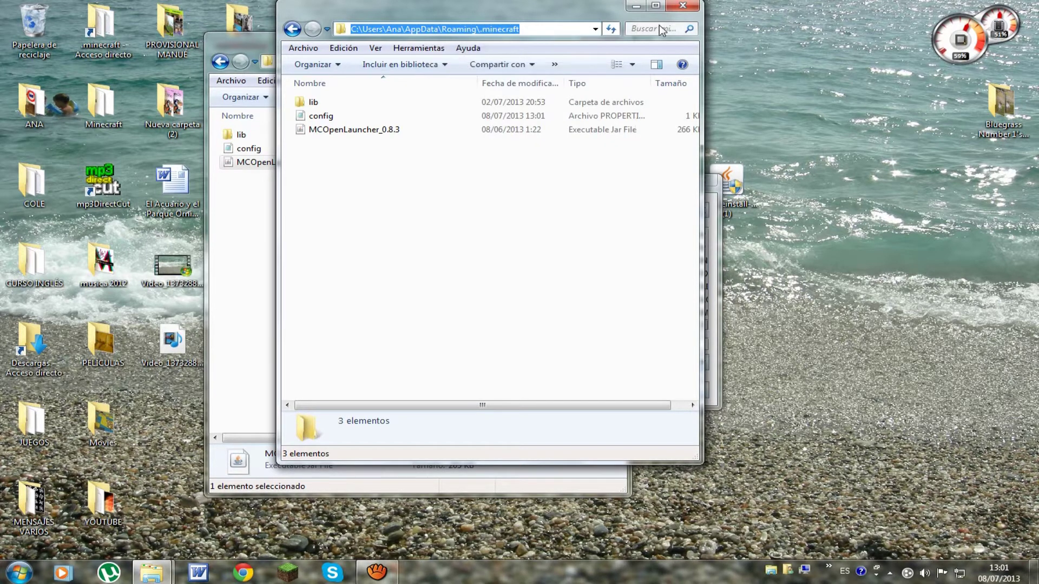
click(635, 5)
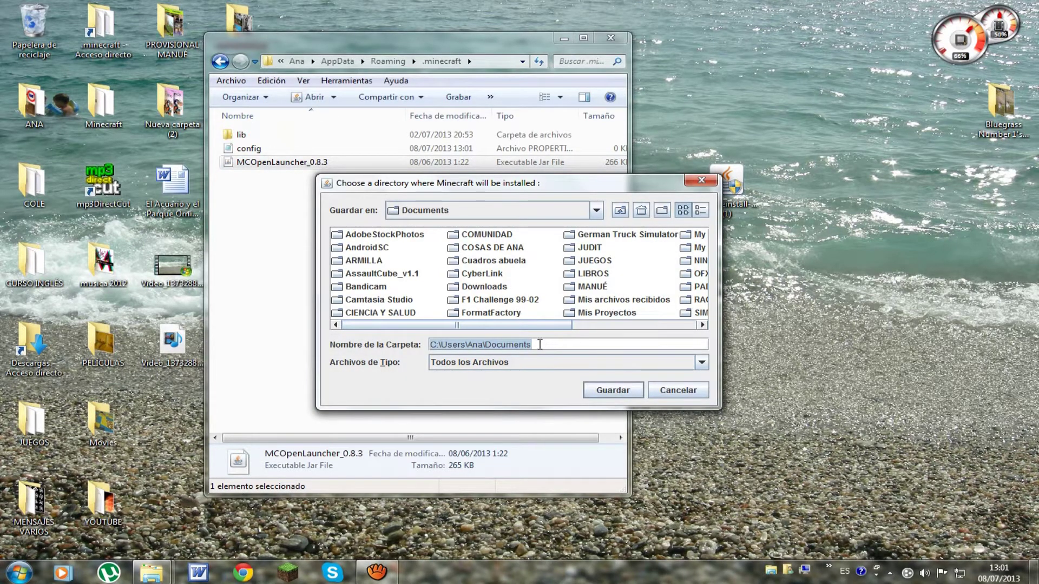
key(ctrl+v)
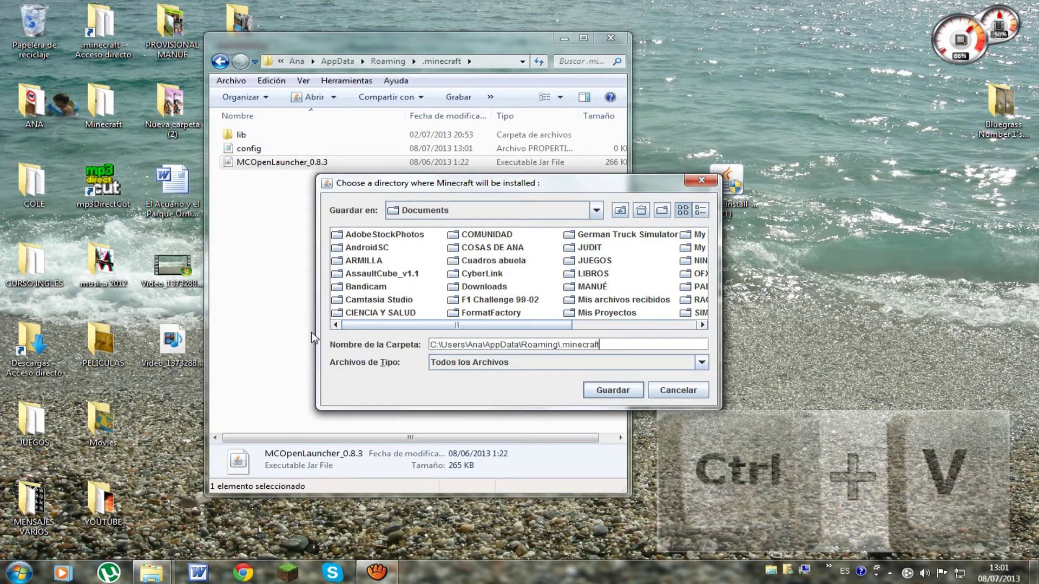
click(603, 391)
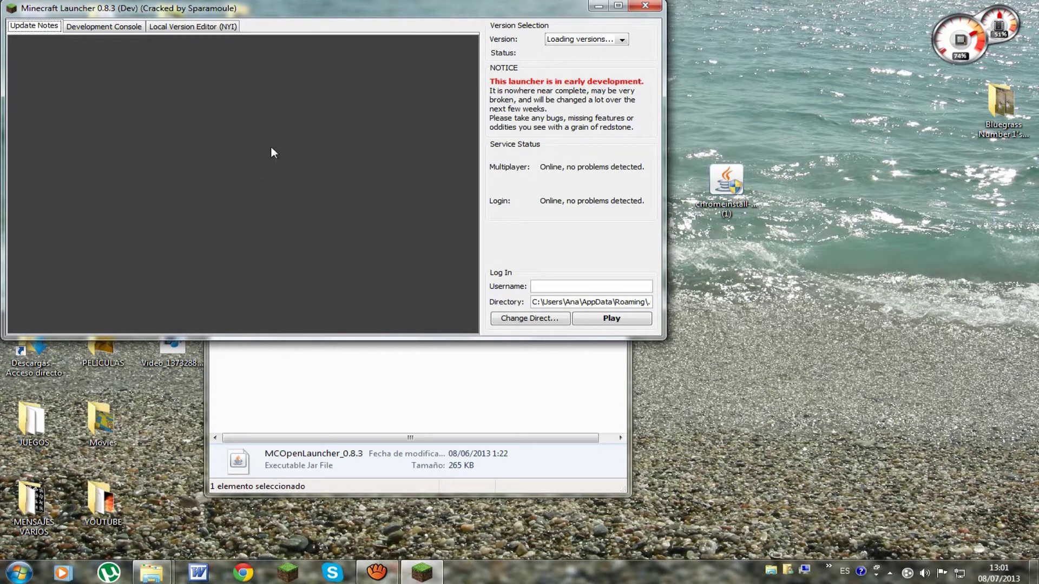
Look through the launcher's available Minecraft versions and choose release 1.6.2.
drag(287, 12, 351, 97)
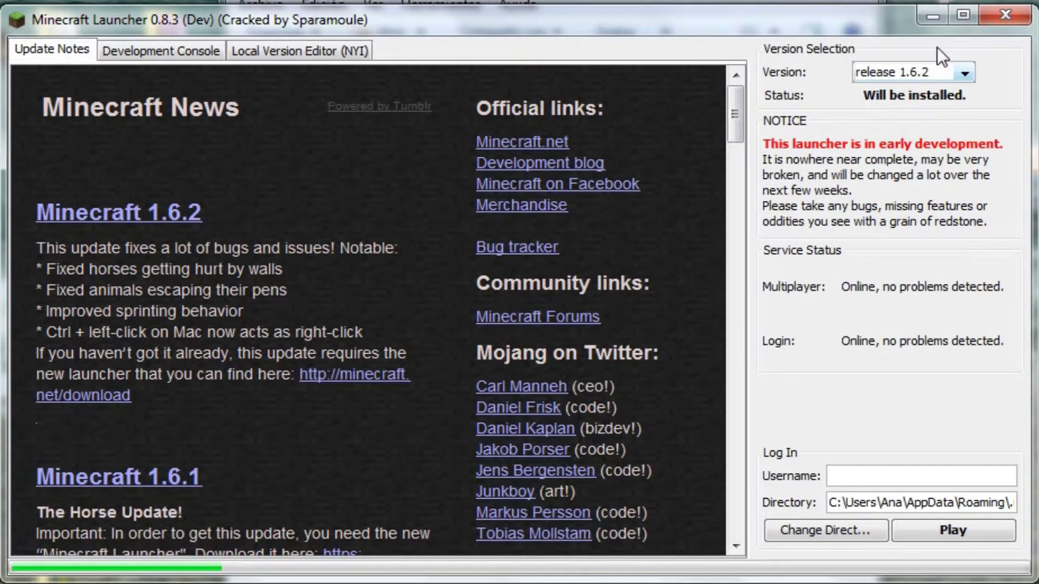
click(938, 76)
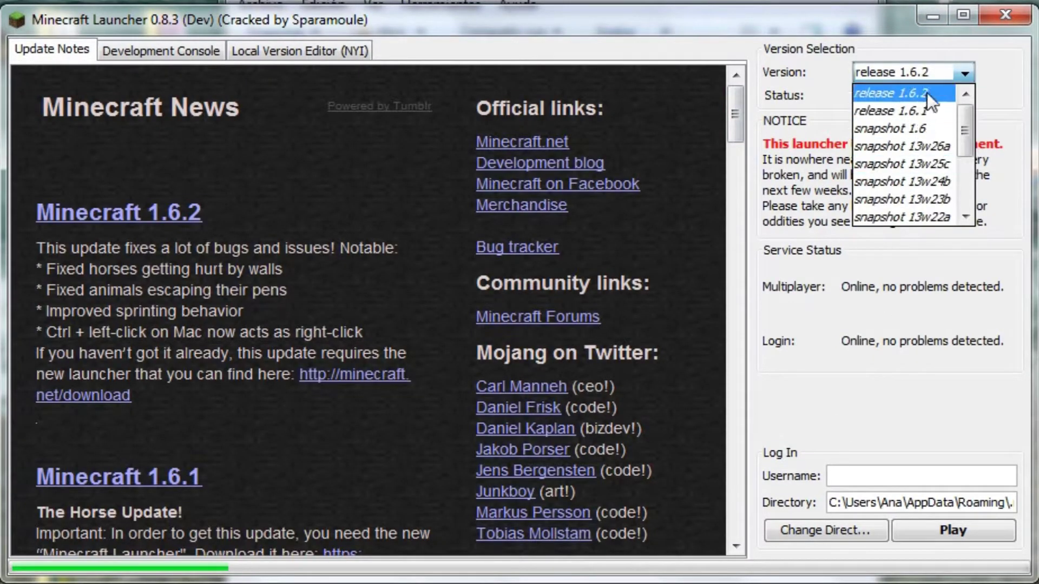
click(962, 191)
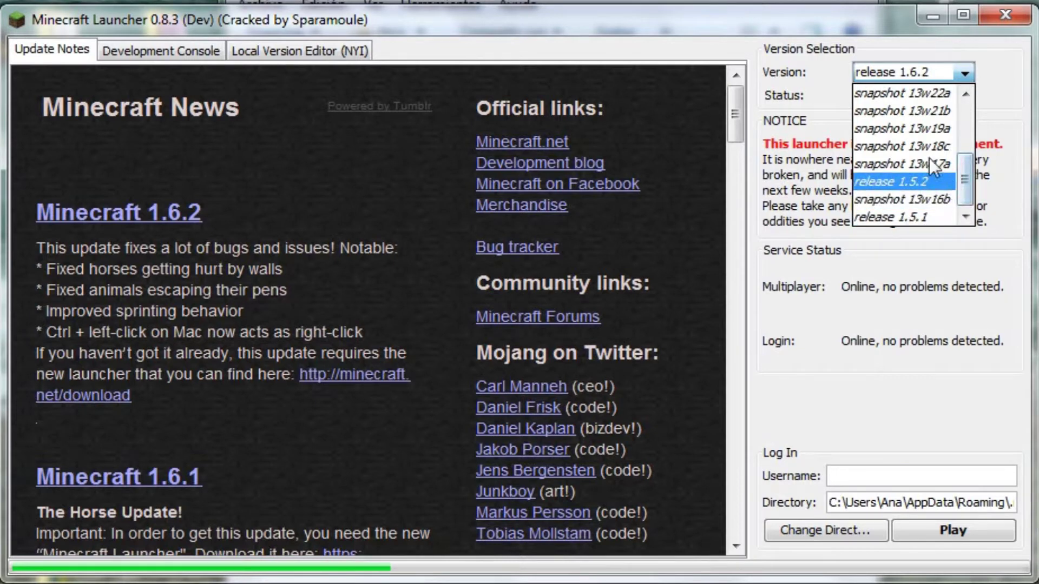
drag(962, 163, 955, 96)
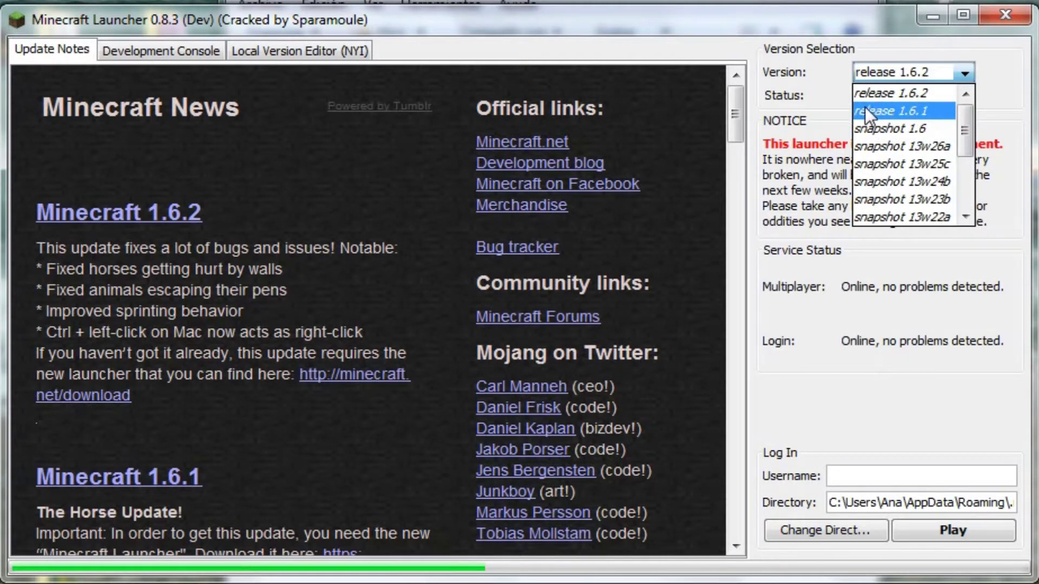
click(924, 93)
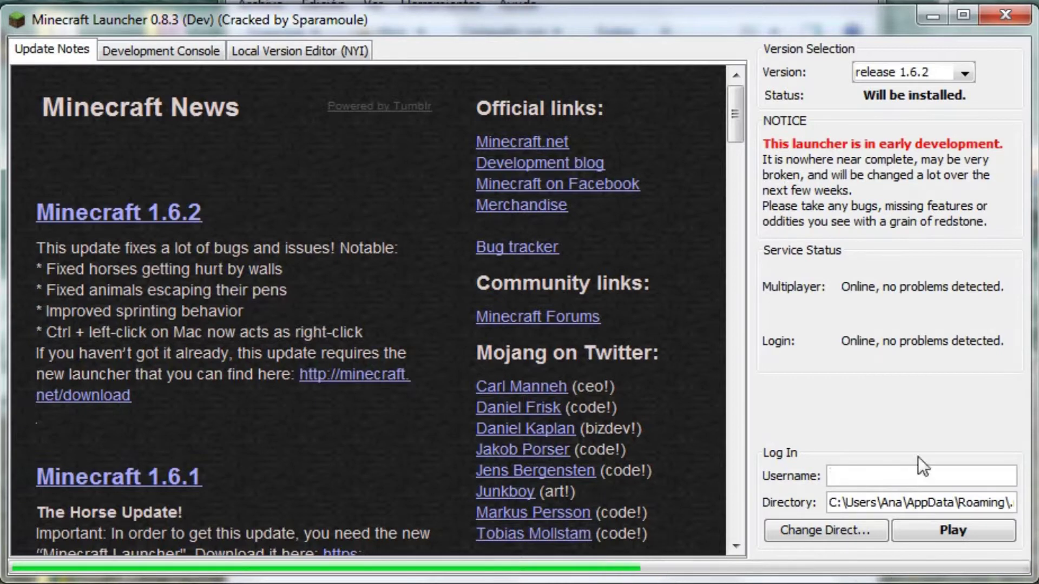
Enter the player's username, check the start of the installation directory path, and launch the game.
click(925, 478)
text(Anamc)
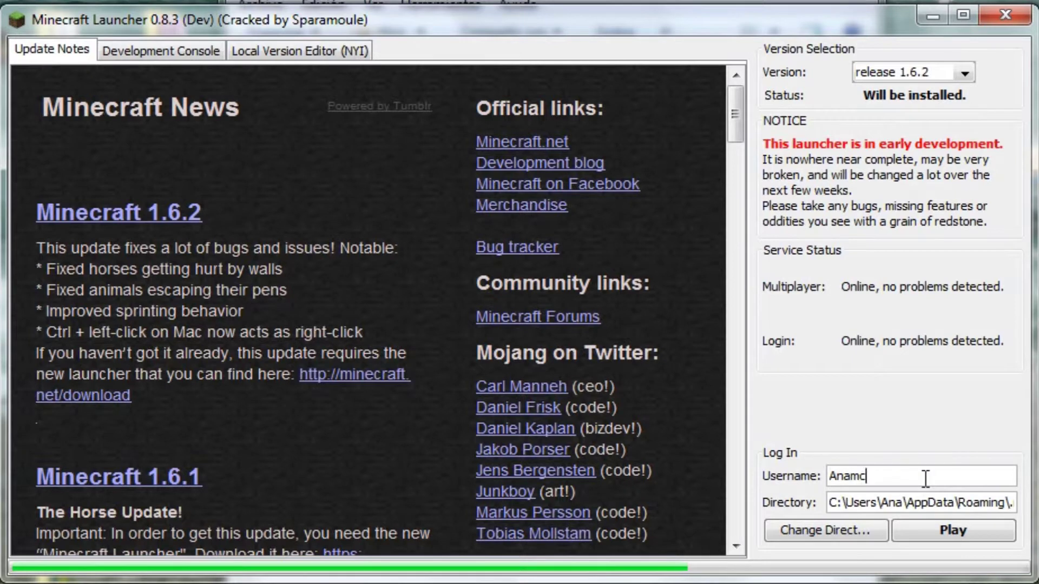
triple_click(830, 503)
key(Home)
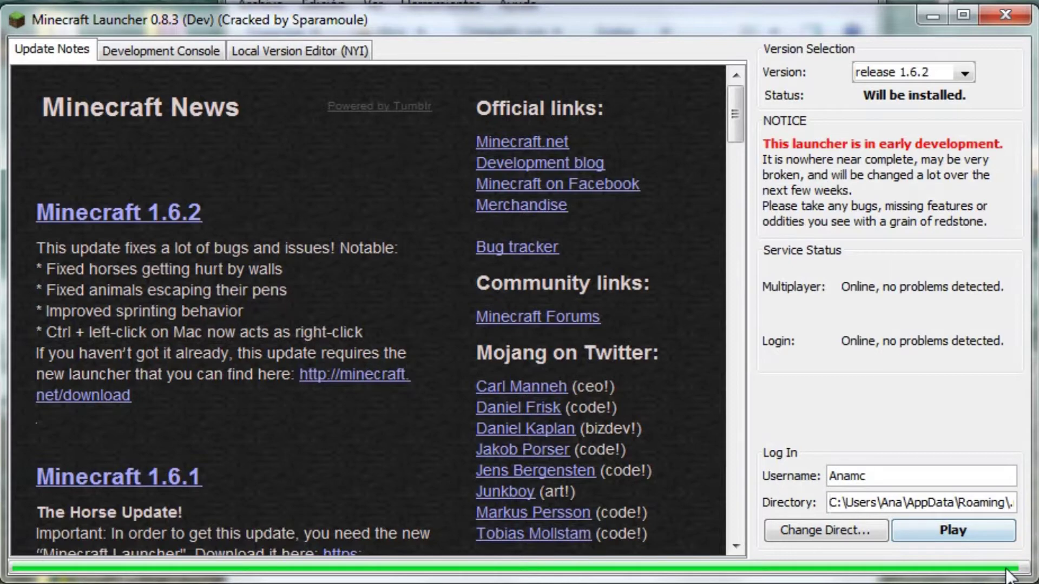
click(973, 539)
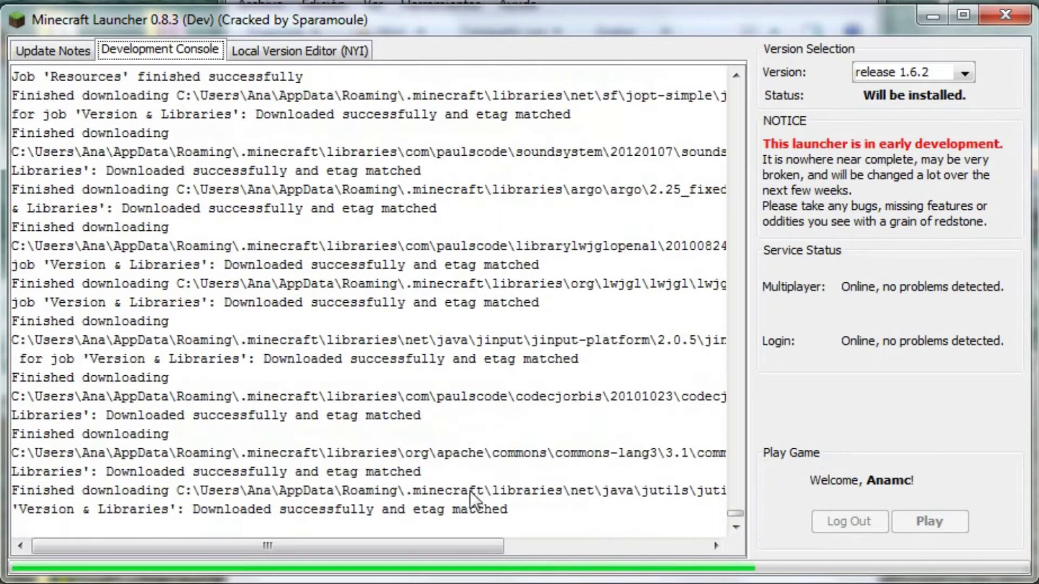
Check the files downloaded in the .minecraft folder, then reopen that folder by way of %appdata%.
key(alt+Tab)
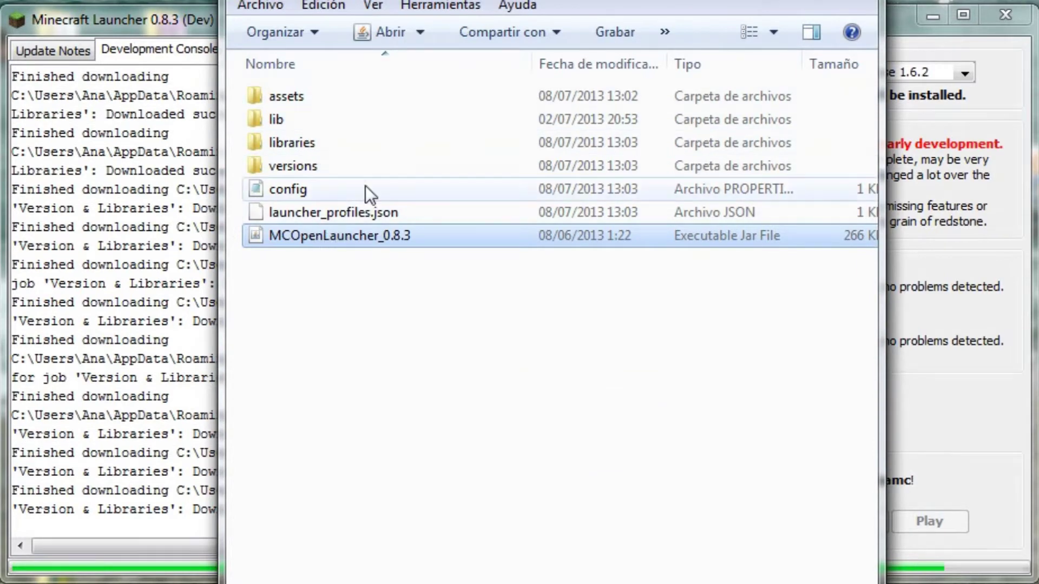
key(alt+Tab)
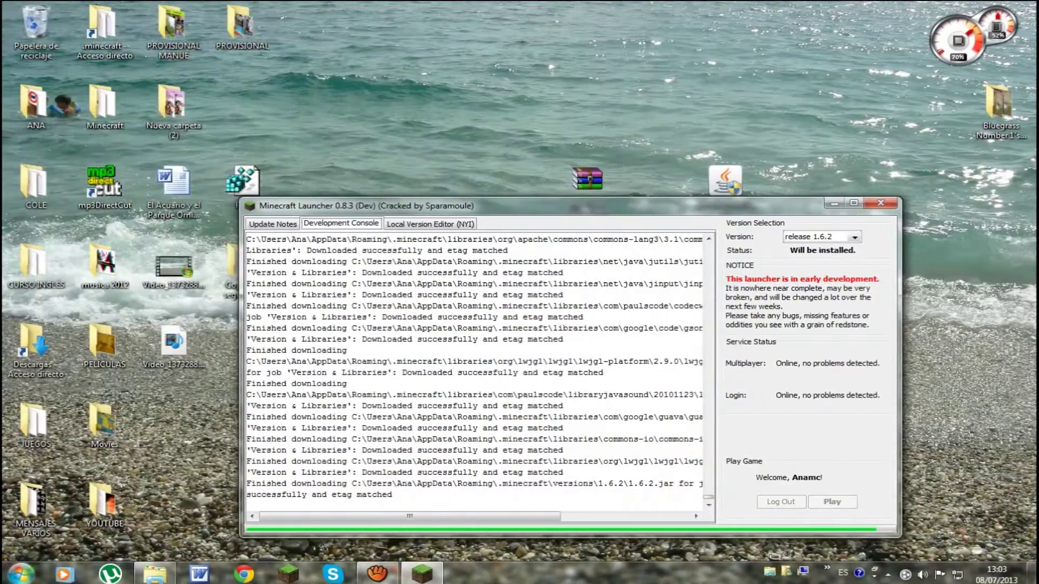
click(20, 572)
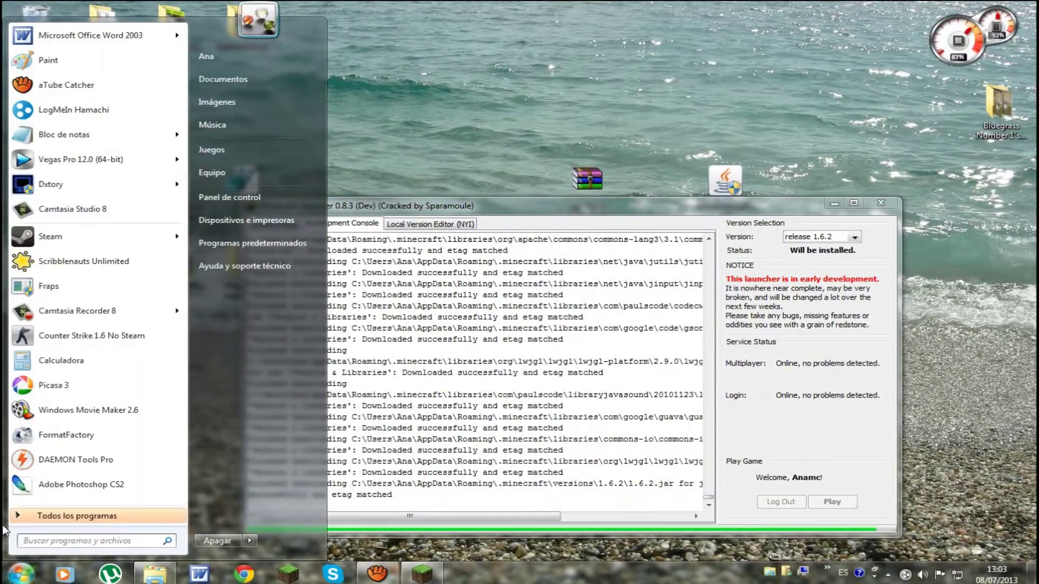
text(%appdata%)
key(Return)
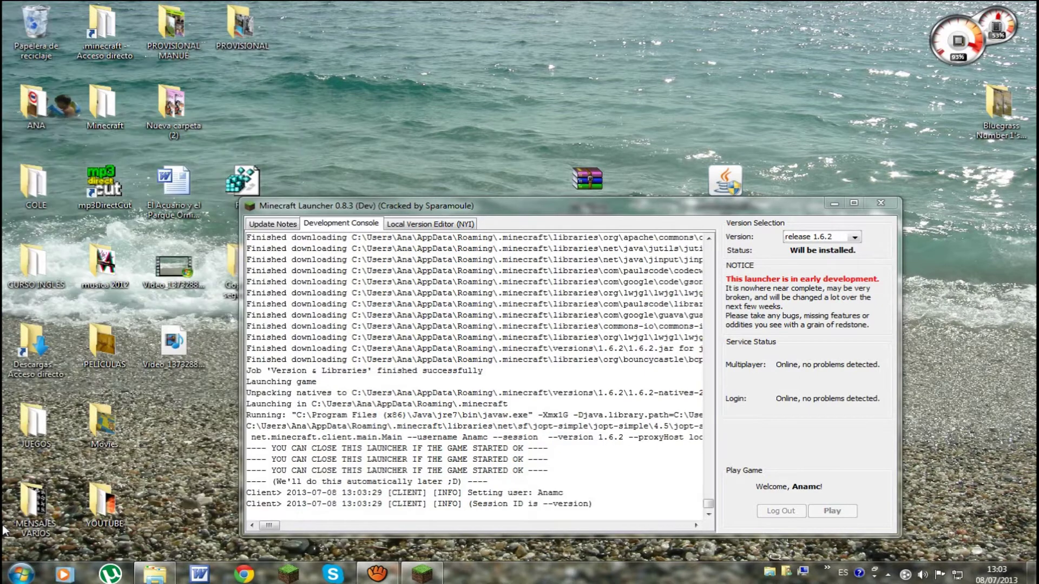
double_click(254, 135)
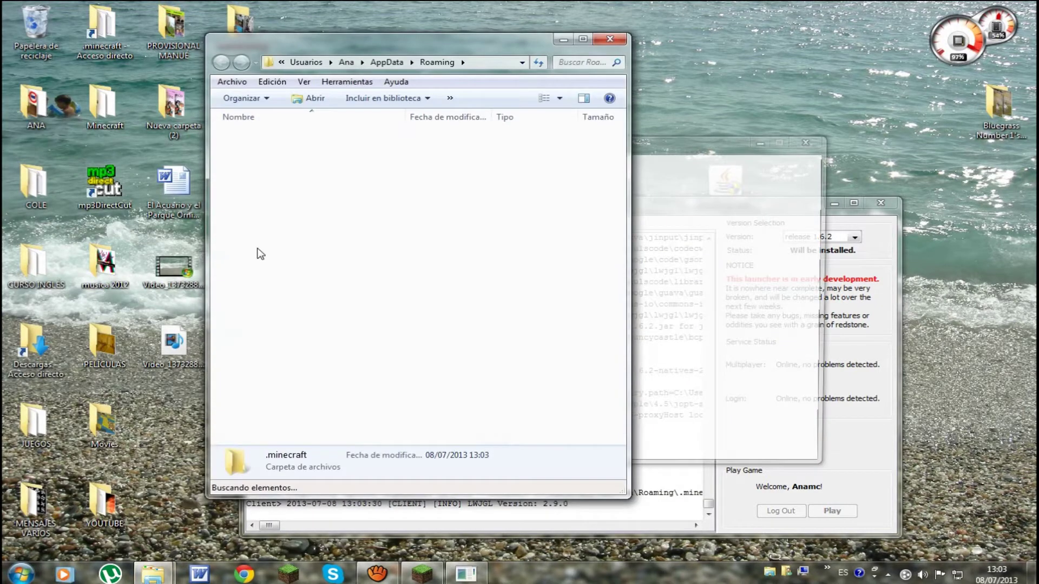
Create a shortcut to MCOpenLauncher_0.8.3, place it on the desktop, and close the .minecraft folder window.
click(276, 218)
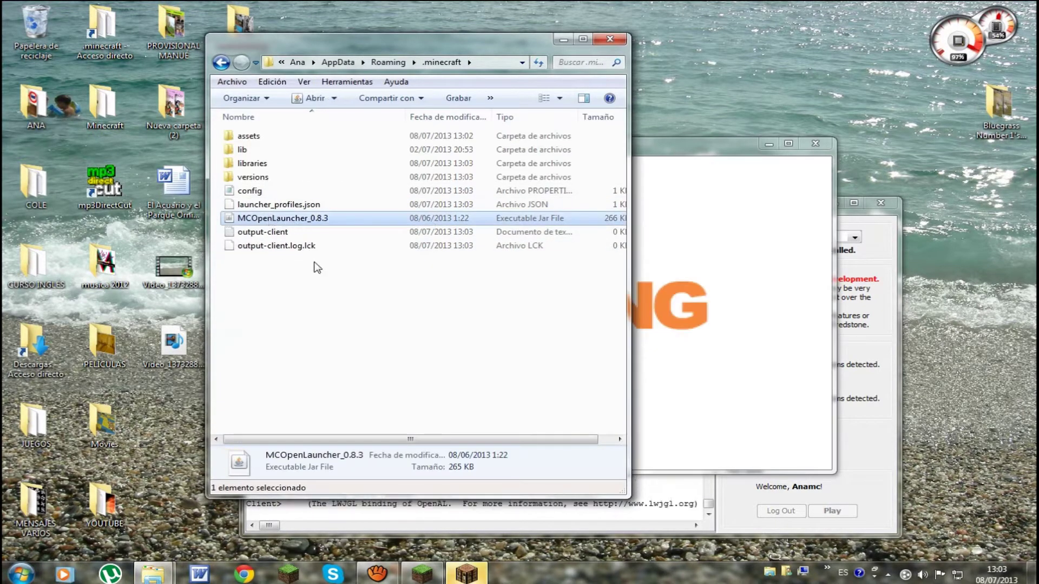
right_click(269, 217)
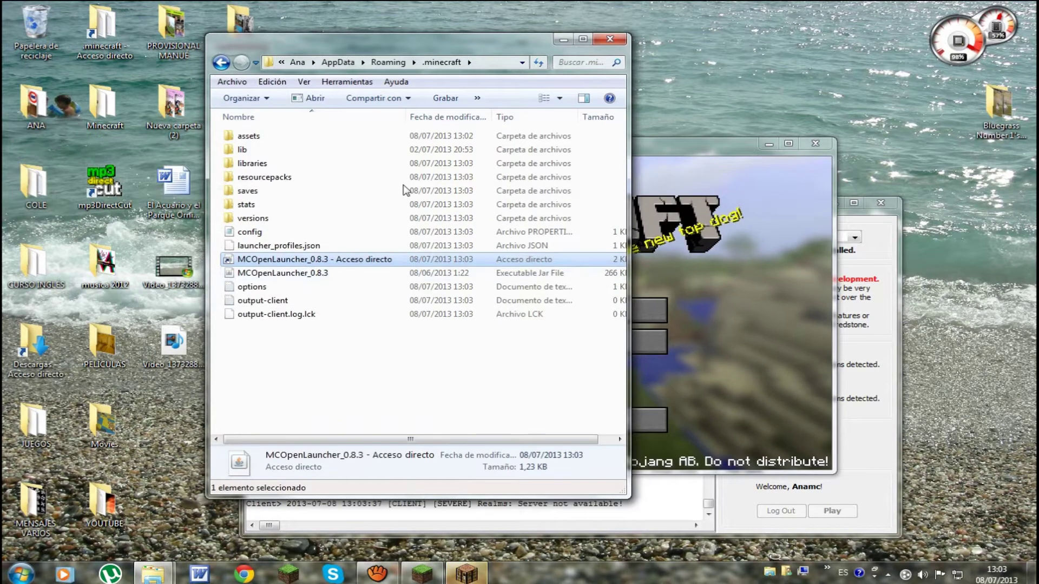
click(610, 39)
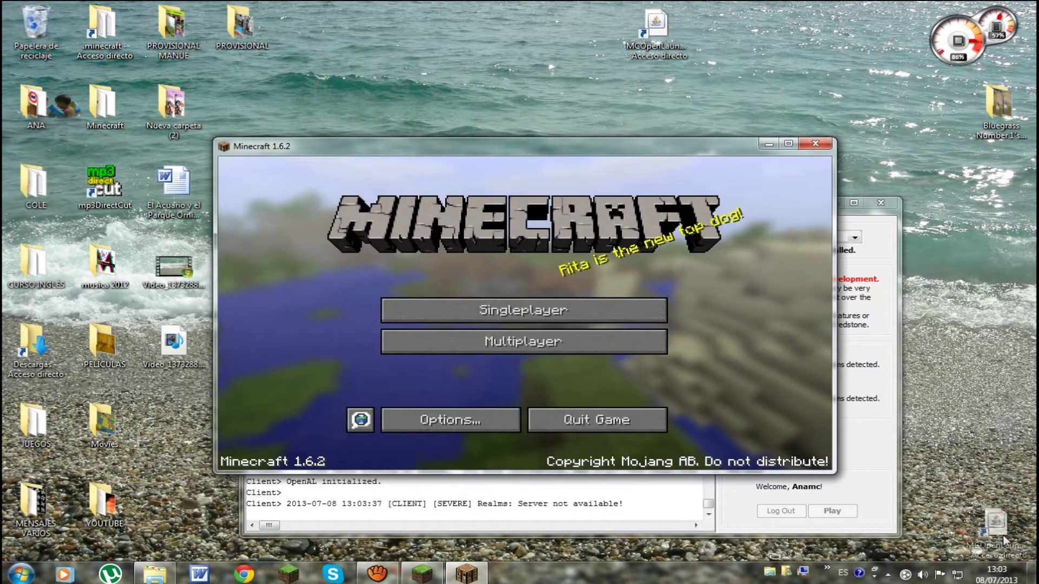